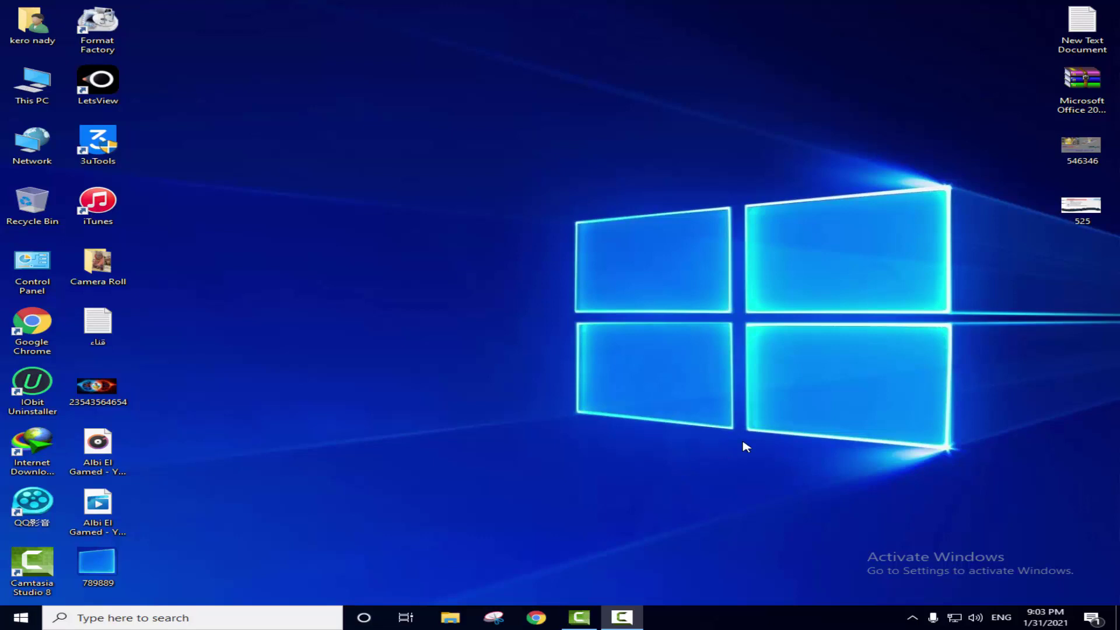
Open This PC from the desktop and maximize its window.
{"action": "left_click", "coordinate": [37, 78]}
{"action": "double_click", "coordinate": [37, 77]}
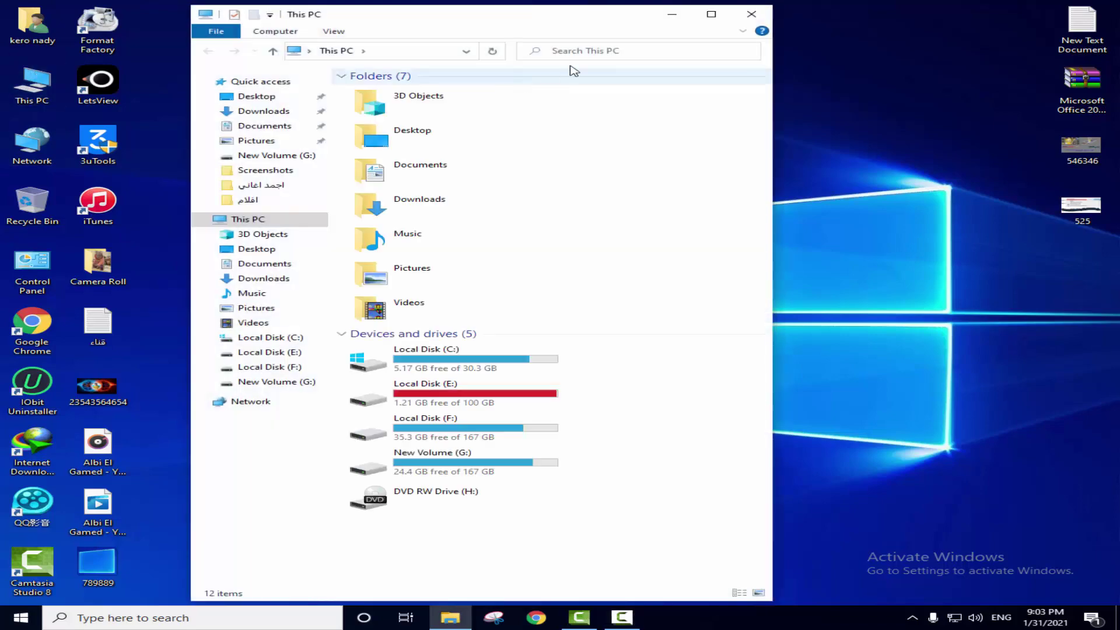
{"action": "left_click", "coordinate": [737, 12]}
Examine the listed drives and check the available commands for Local Disk (F:) and Local Disk (E:), including the BitLocker option.
{"action": "left_click_drag", "start_coordinate": [1093, 319], "coordinate": [153, 153]}
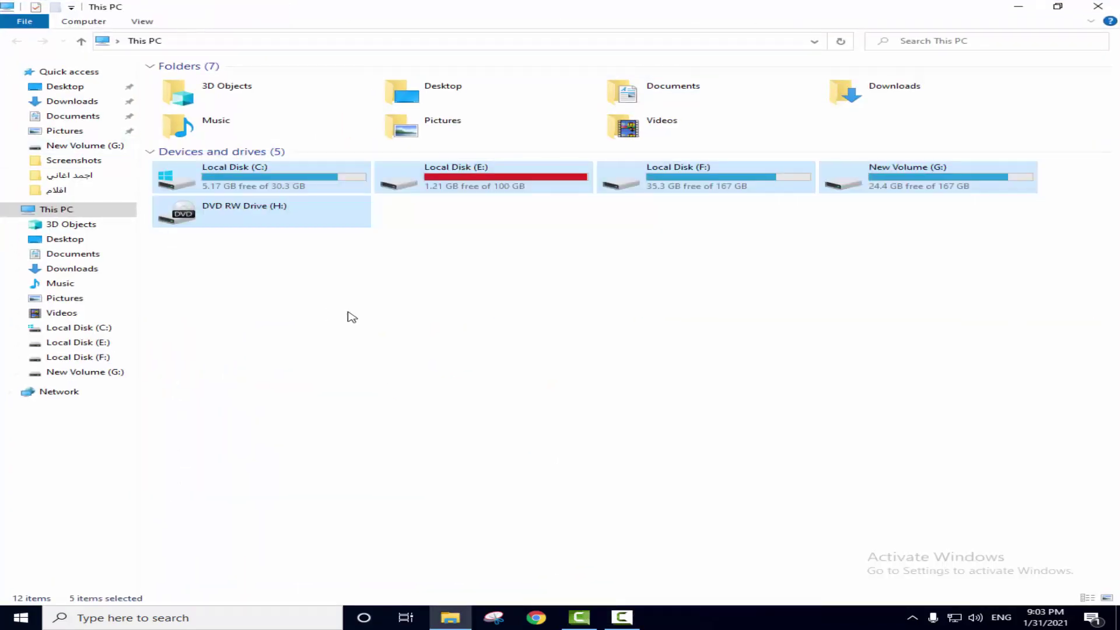
{"action": "left_click", "coordinate": [352, 313]}
{"action": "left_click", "coordinate": [645, 183]}
{"action": "right_click", "coordinate": [645, 183]}
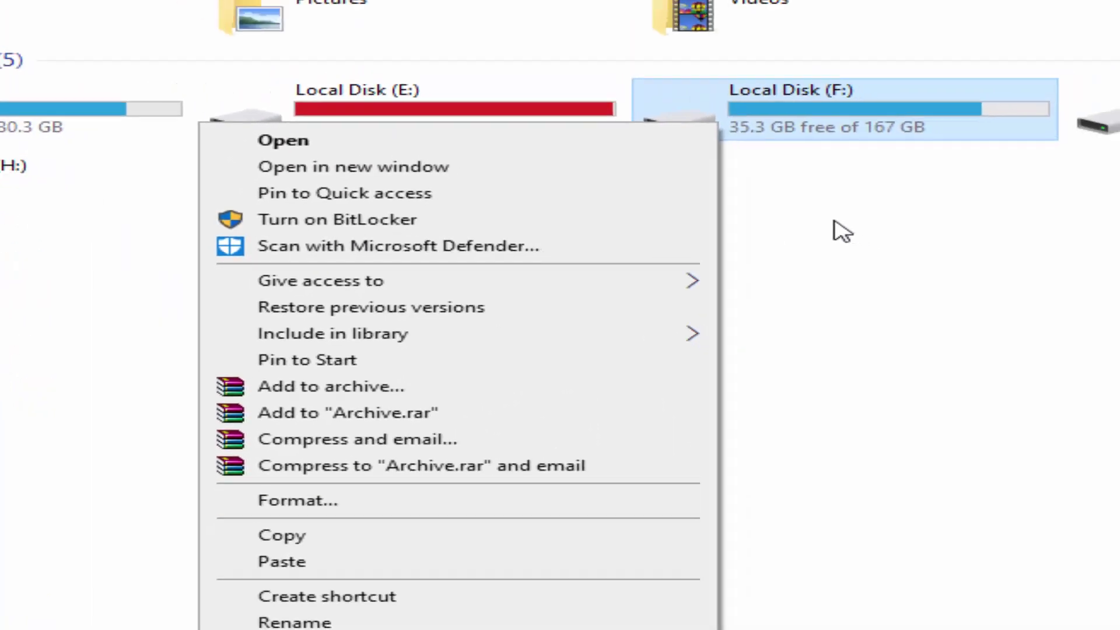
{"action": "left_click", "coordinate": [842, 232]}
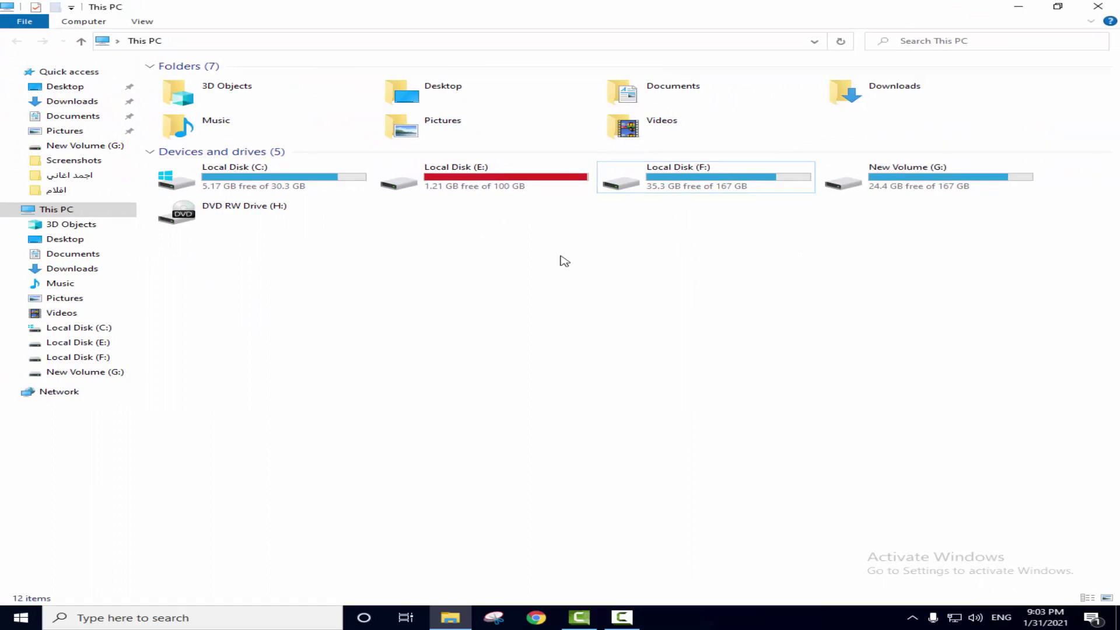
{"action": "left_click_drag", "start_coordinate": [1079, 261], "coordinate": [143, 111]}
{"action": "left_click", "coordinate": [569, 280]}
{"action": "right_click", "coordinate": [425, 187]}
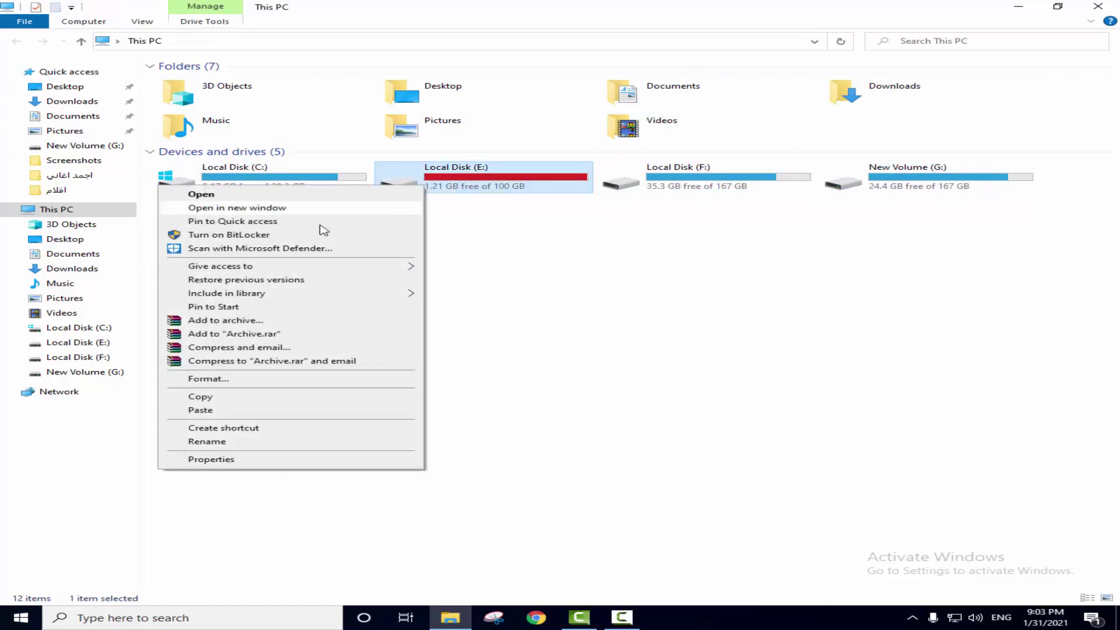
{"action": "left_click", "coordinate": [454, 248]}
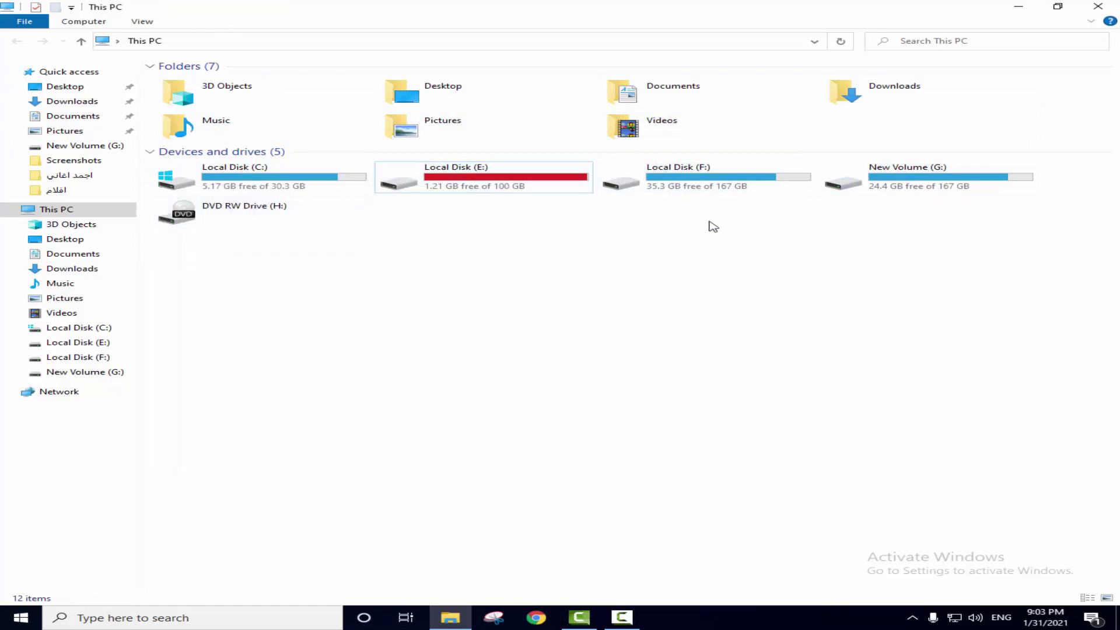
{"action": "left_click_drag", "start_coordinate": [757, 223], "coordinate": [683, 229]}
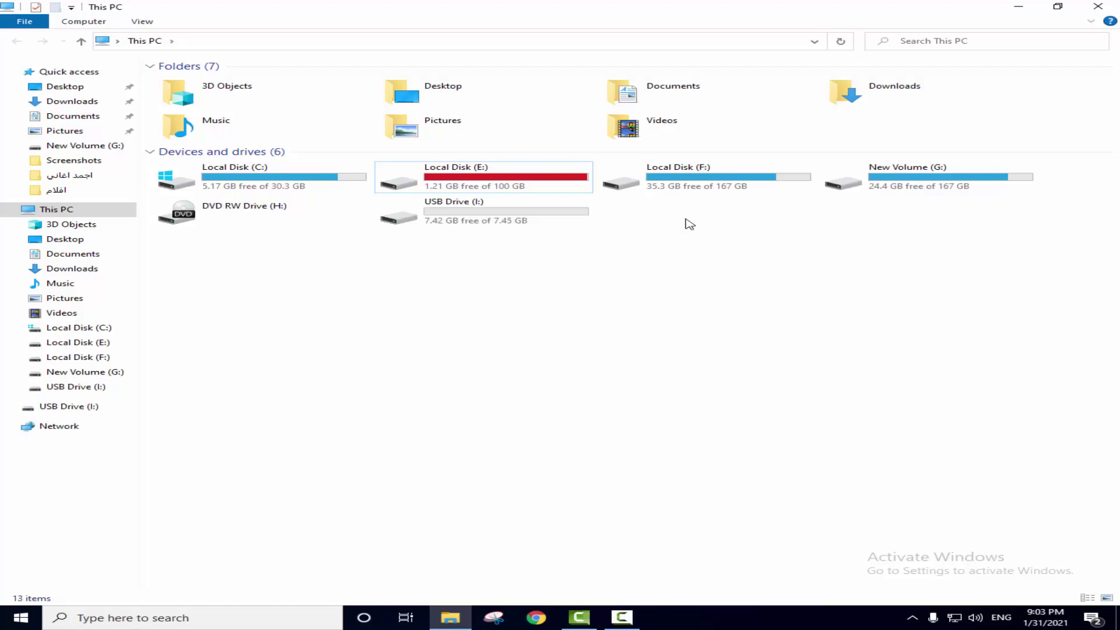
Create a new folder with the default name on USB Drive (I:) and return to This PC.
{"action": "left_click_drag", "start_coordinate": [606, 330], "coordinate": [448, 227]}
{"action": "left_click", "coordinate": [462, 315]}
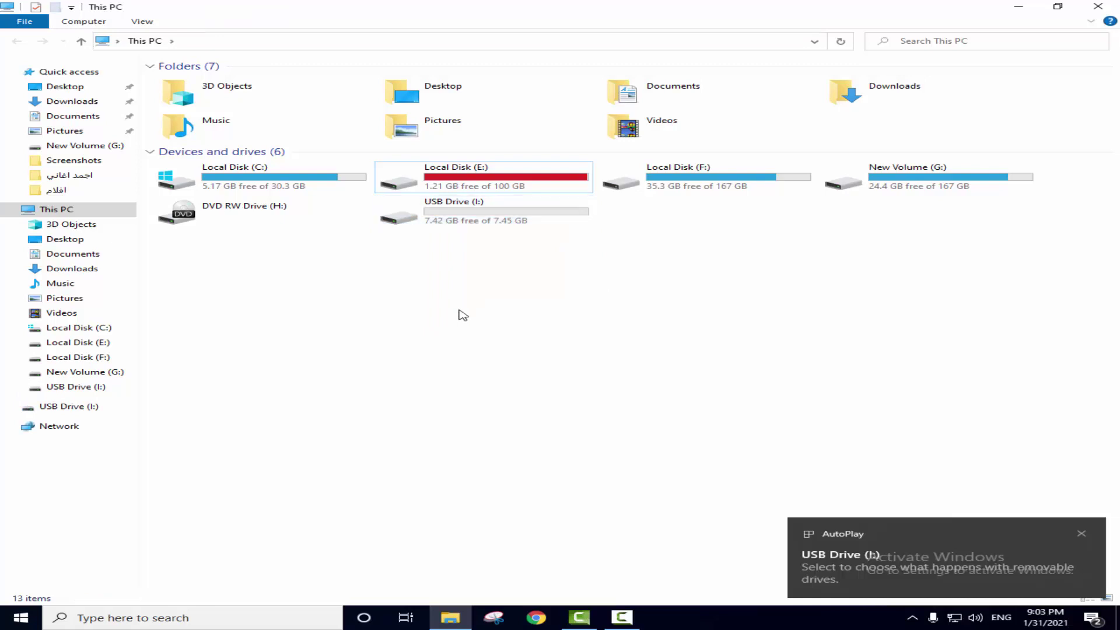
{"action": "double_click", "coordinate": [476, 231]}
{"action": "right_click", "coordinate": [312, 171]}
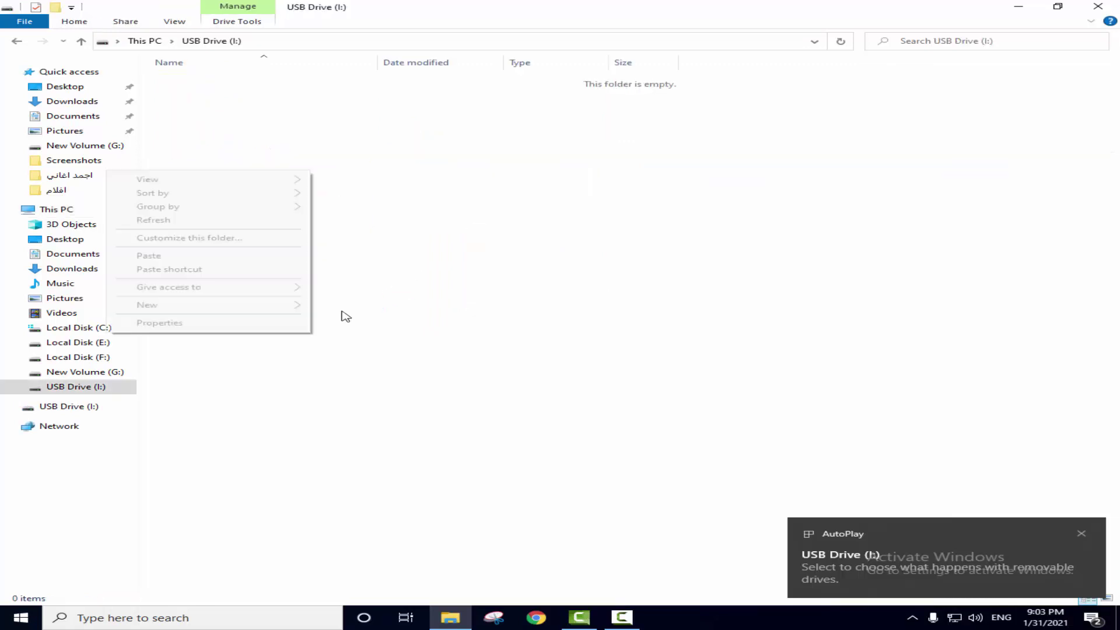
{"action": "mouse_move", "coordinate": [299, 307]}
{"action": "left_click", "coordinate": [336, 309]}
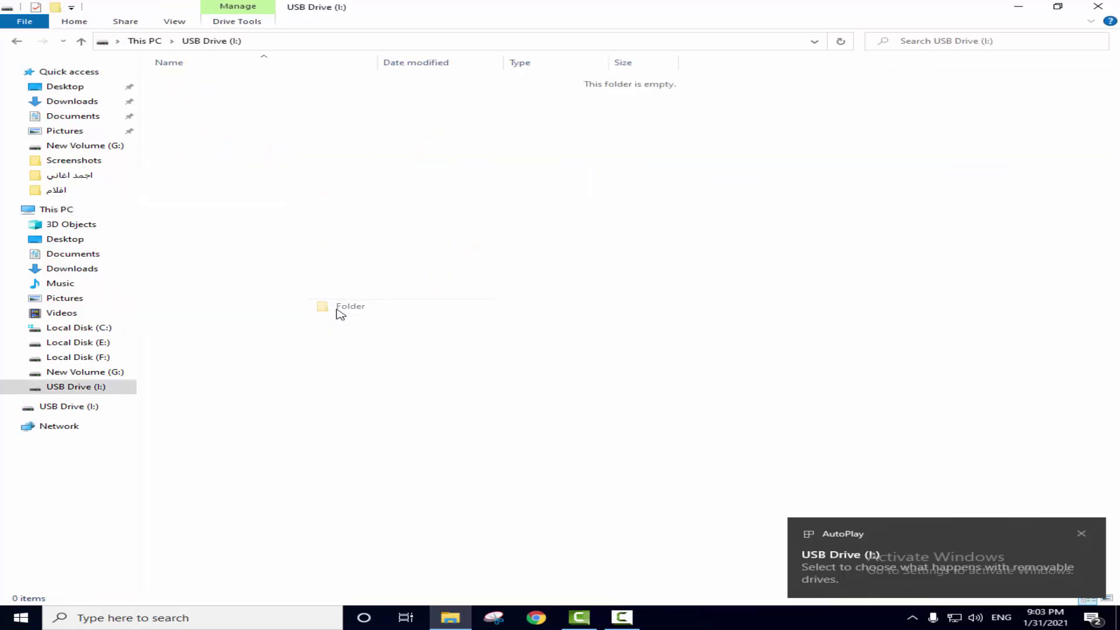
{"action": "left_click", "coordinate": [171, 211]}
{"action": "left_click", "coordinate": [16, 41]}
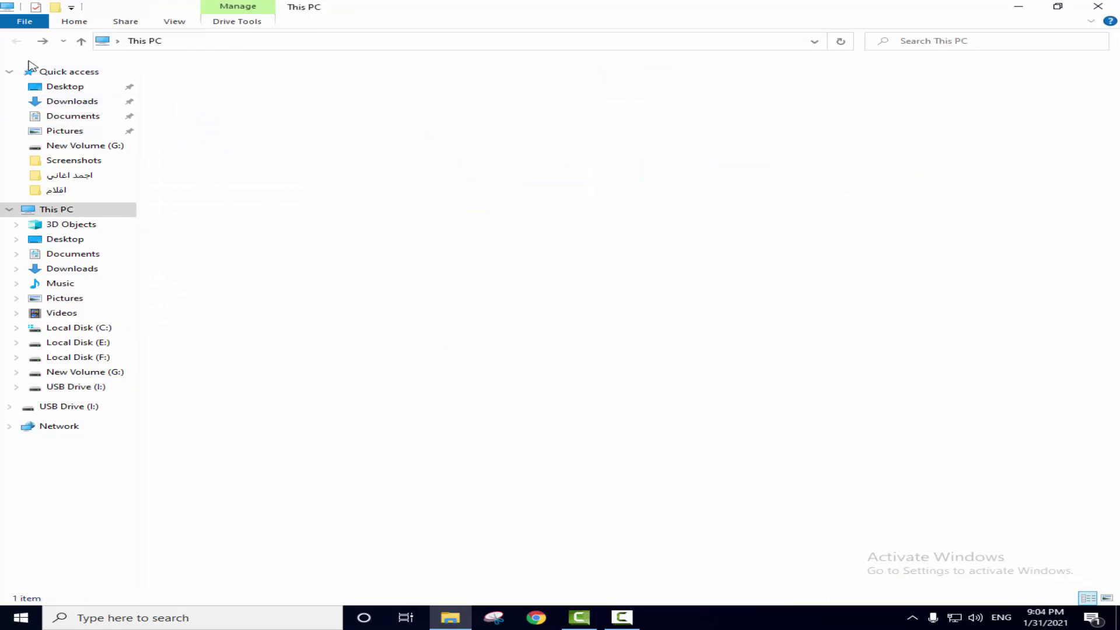
Start turning on BitLocker for USB Drive (I:).
{"action": "left_click_drag", "start_coordinate": [642, 391], "coordinate": [441, 287]}
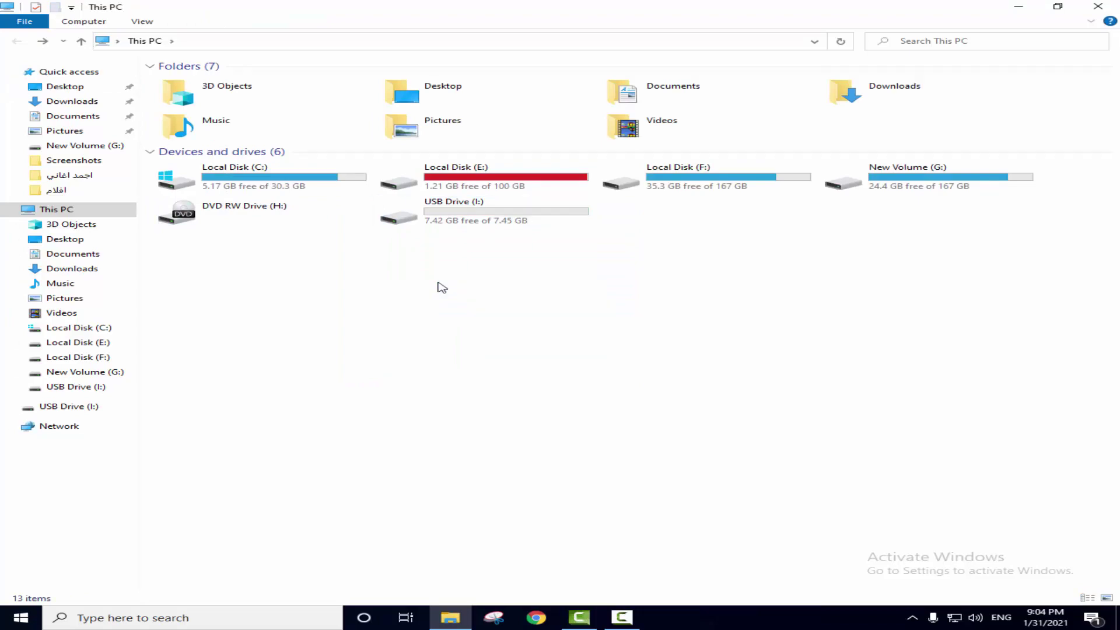
{"action": "right_click", "coordinate": [457, 213]}
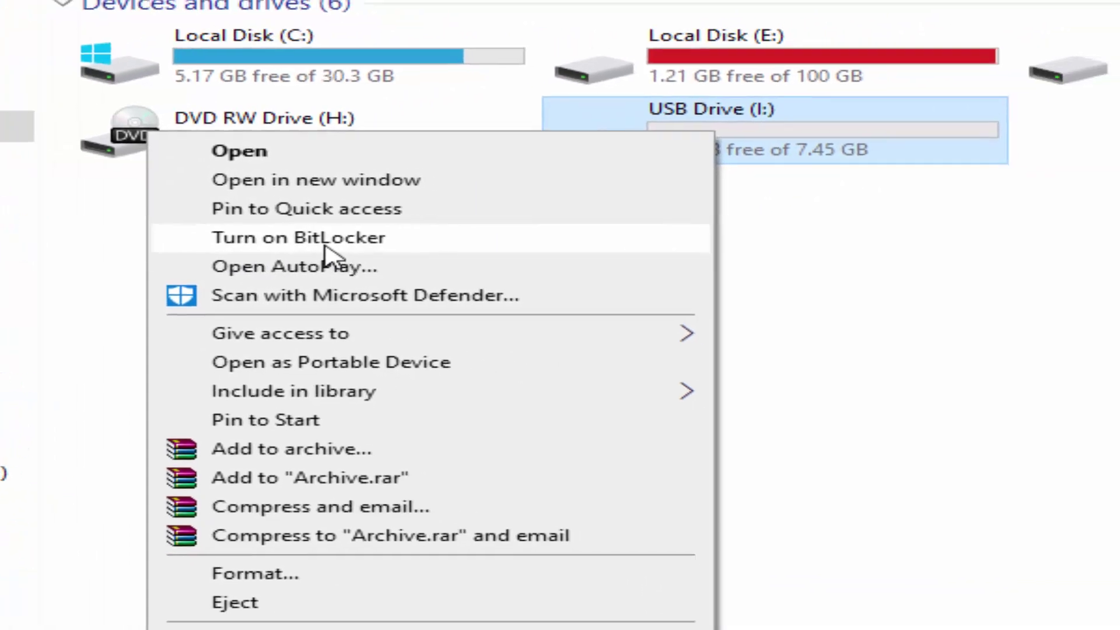
{"action": "left_click", "coordinate": [442, 239]}
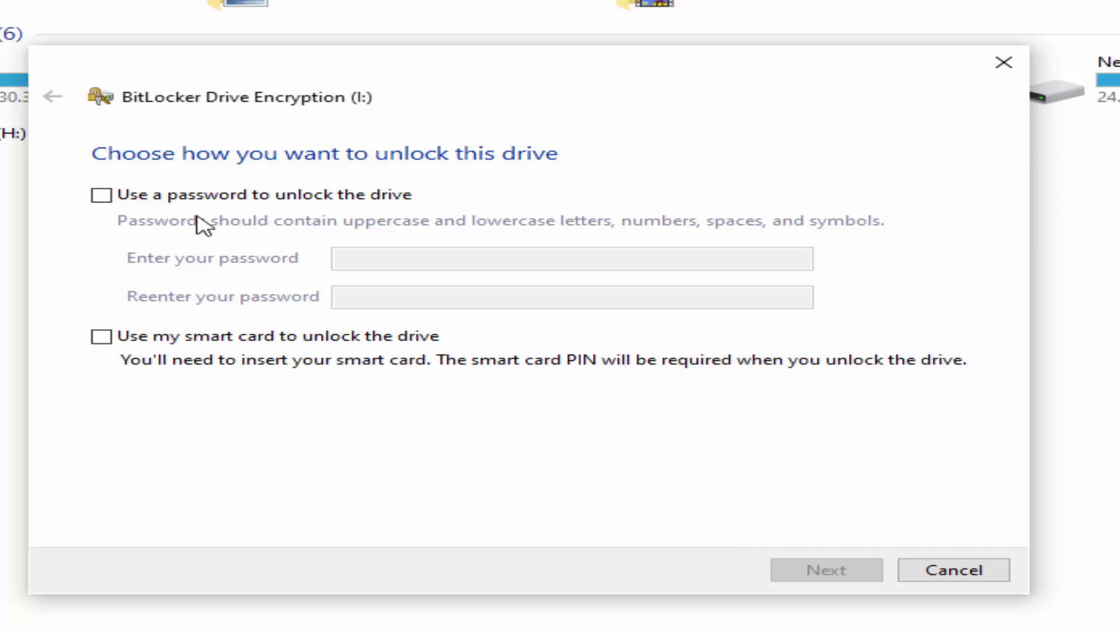
Choose to unlock the drive with a password, enter and re-enter the drive password, and continue.
{"action": "left_click", "coordinate": [190, 204]}
{"action": "left_click", "coordinate": [380, 252]}
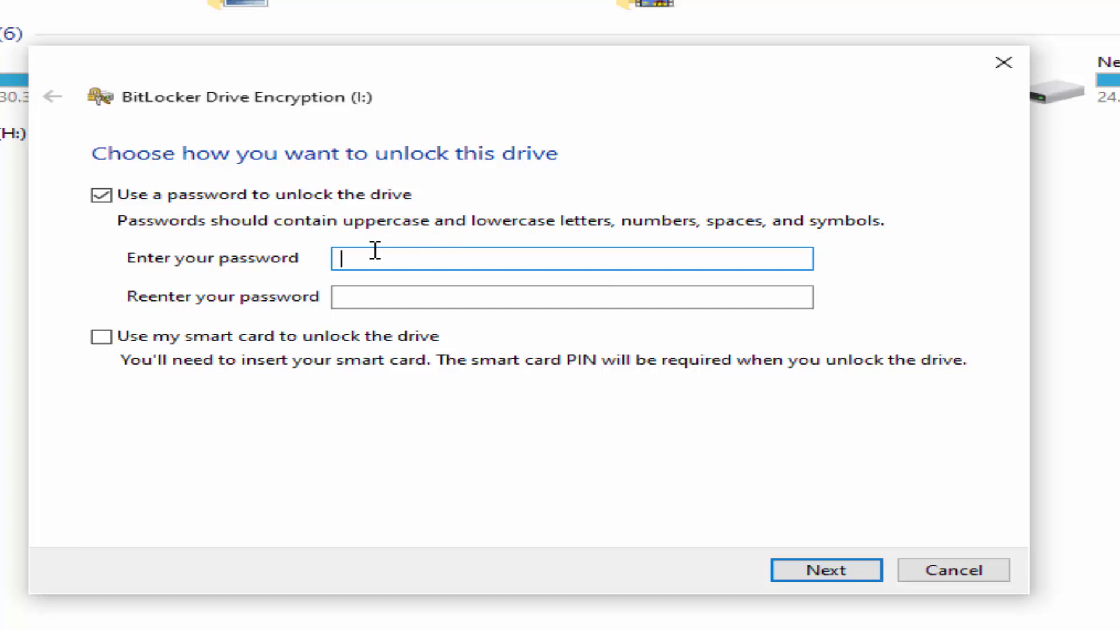
{"action": "type", "text": "•••••"}
{"action": "left_click", "coordinate": [343, 301]}
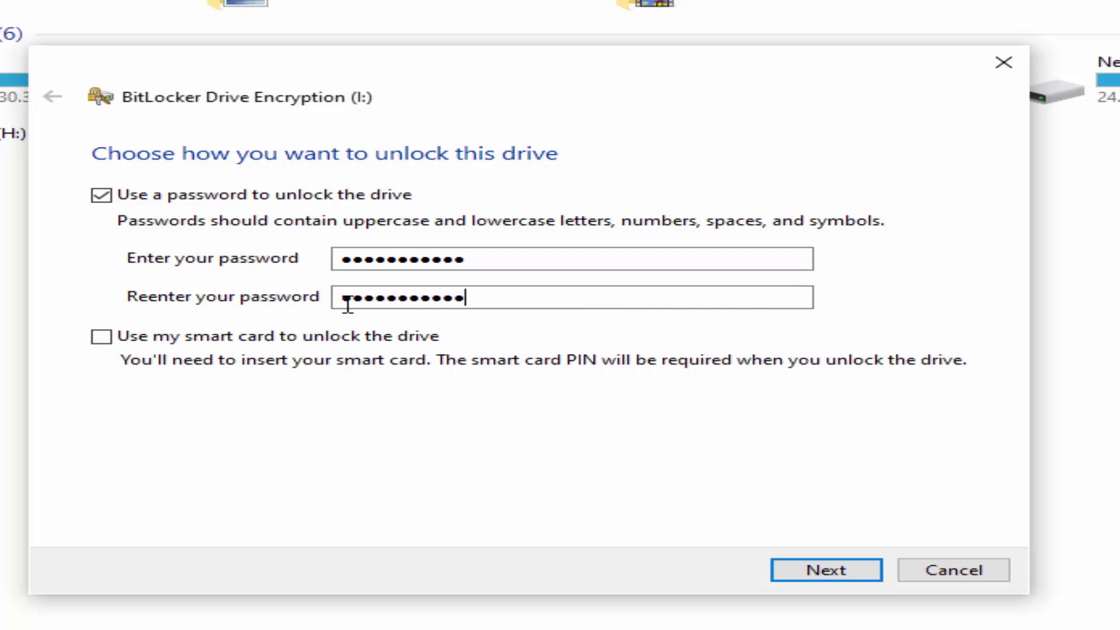
{"action": "left_click", "coordinate": [811, 576]}
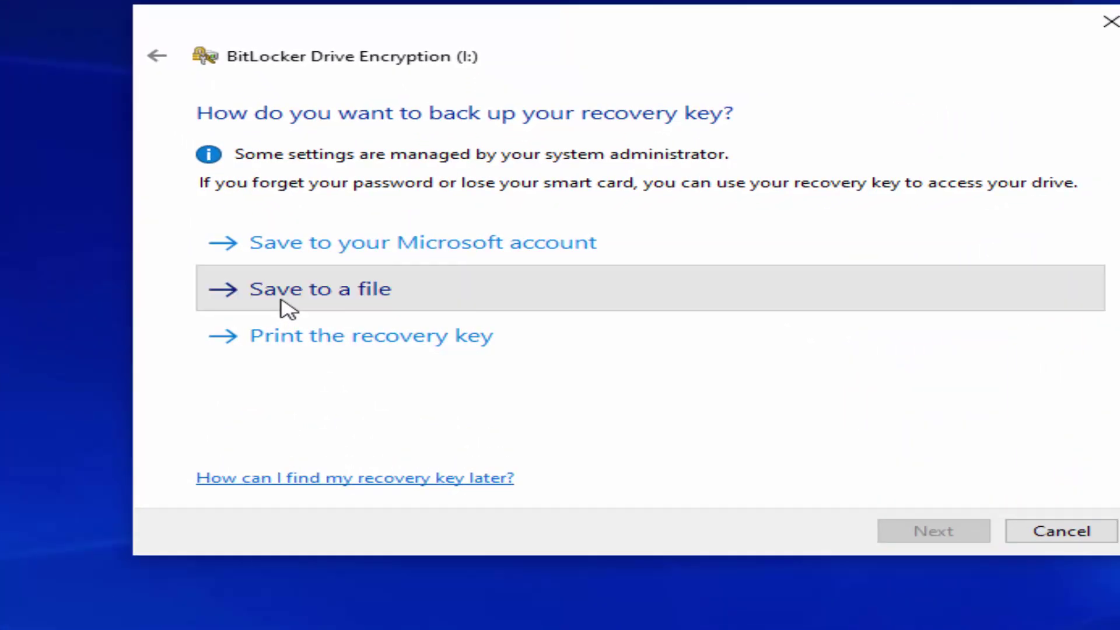
Back up the BitLocker recovery key to a text file on the Desktop under its suggested name and continue.
{"action": "left_click", "coordinate": [287, 306]}
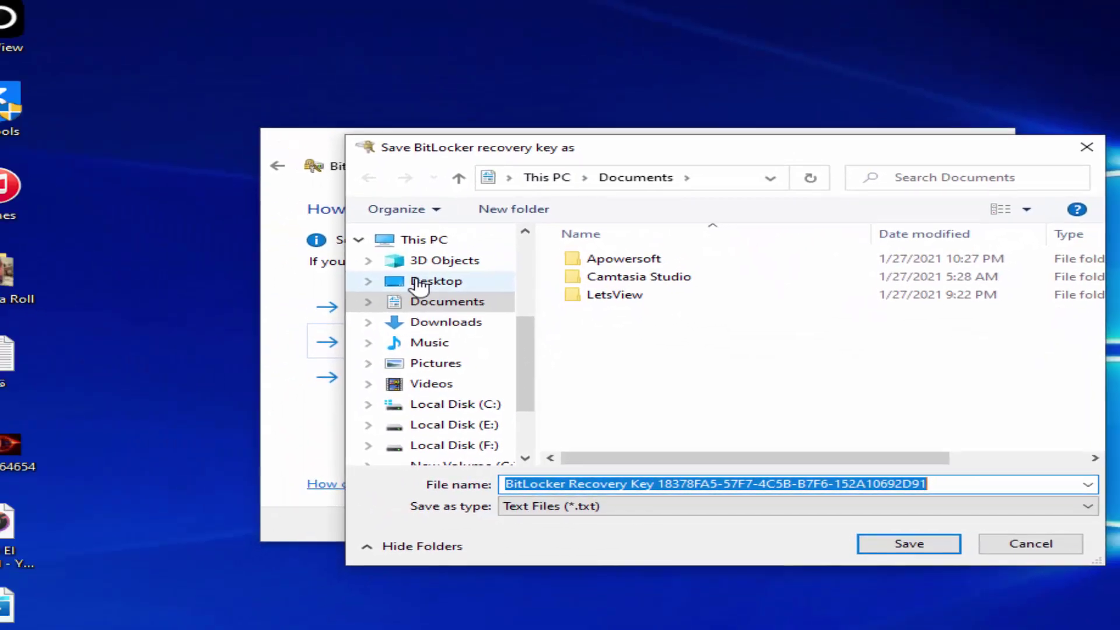
{"action": "left_click", "coordinate": [273, 219]}
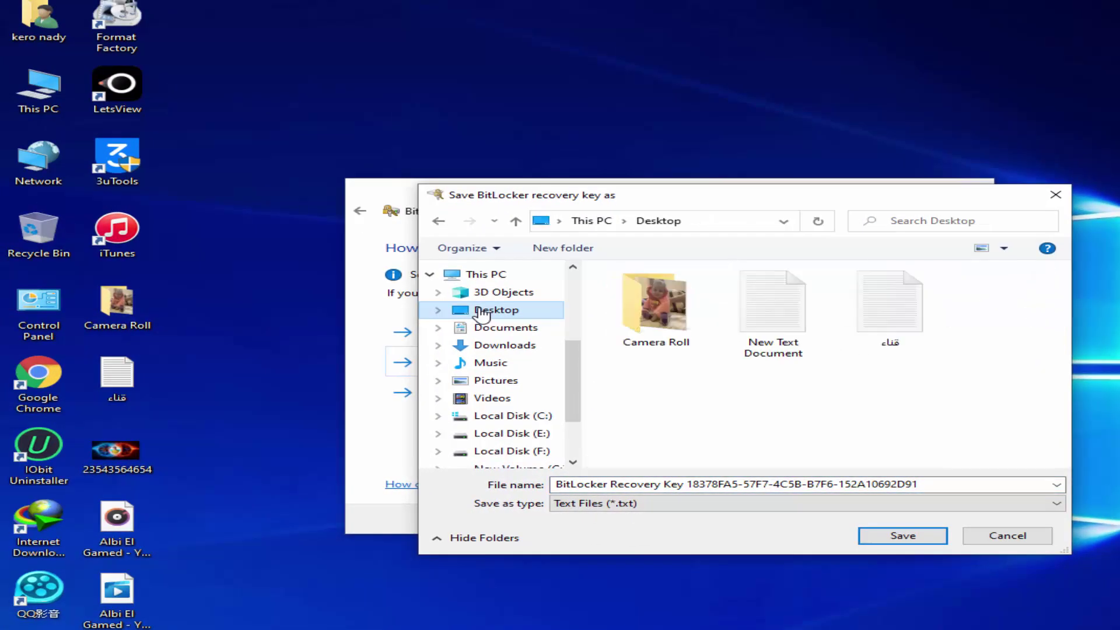
{"action": "left_click", "coordinate": [717, 484]}
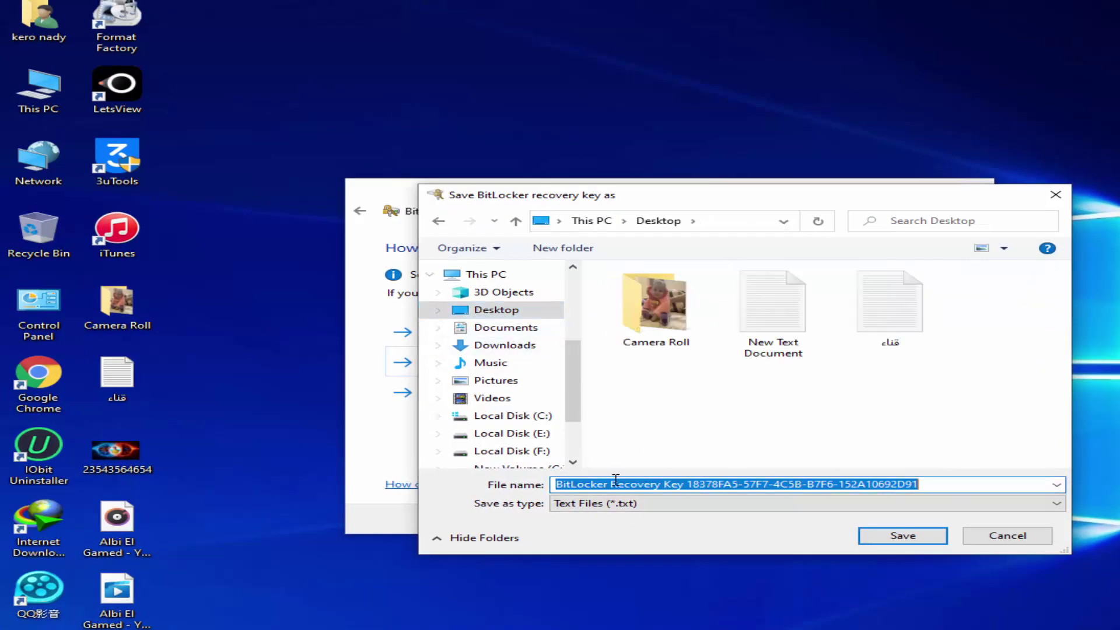
{"action": "left_click_drag", "start_coordinate": [691, 489], "coordinate": [957, 487]}
{"action": "left_click", "coordinate": [957, 486]}
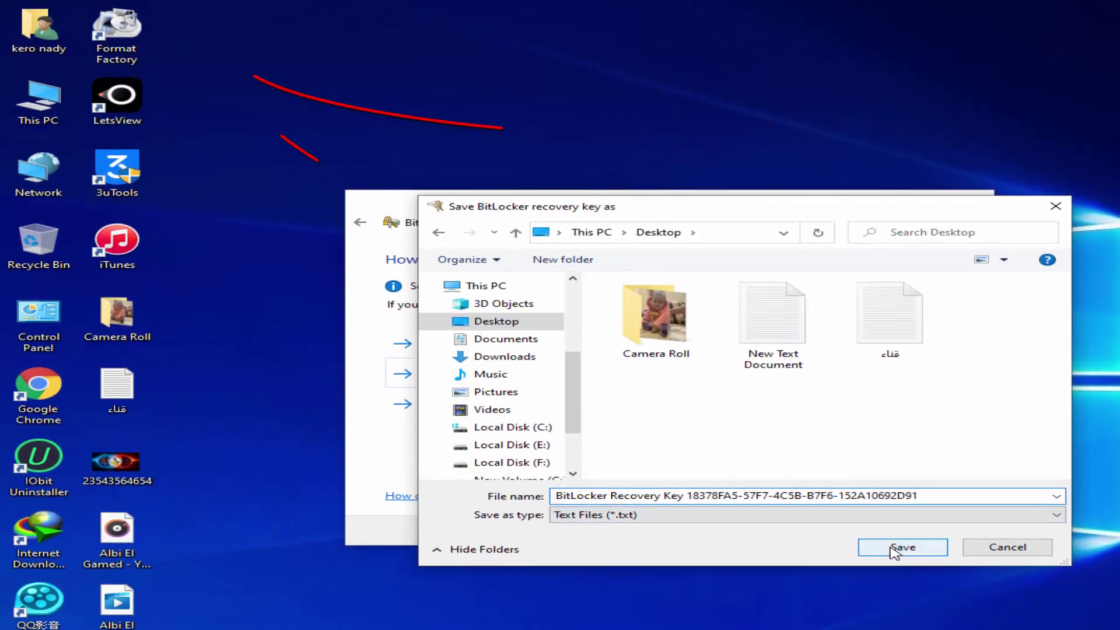
{"action": "left_click", "coordinate": [908, 542]}
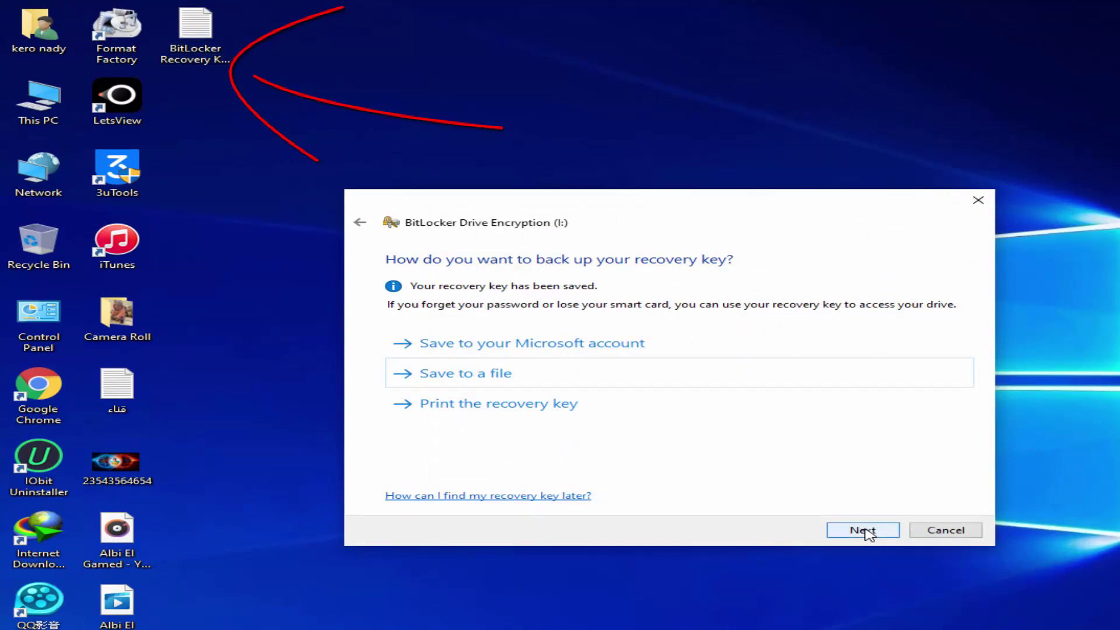
{"action": "left_click", "coordinate": [865, 531]}
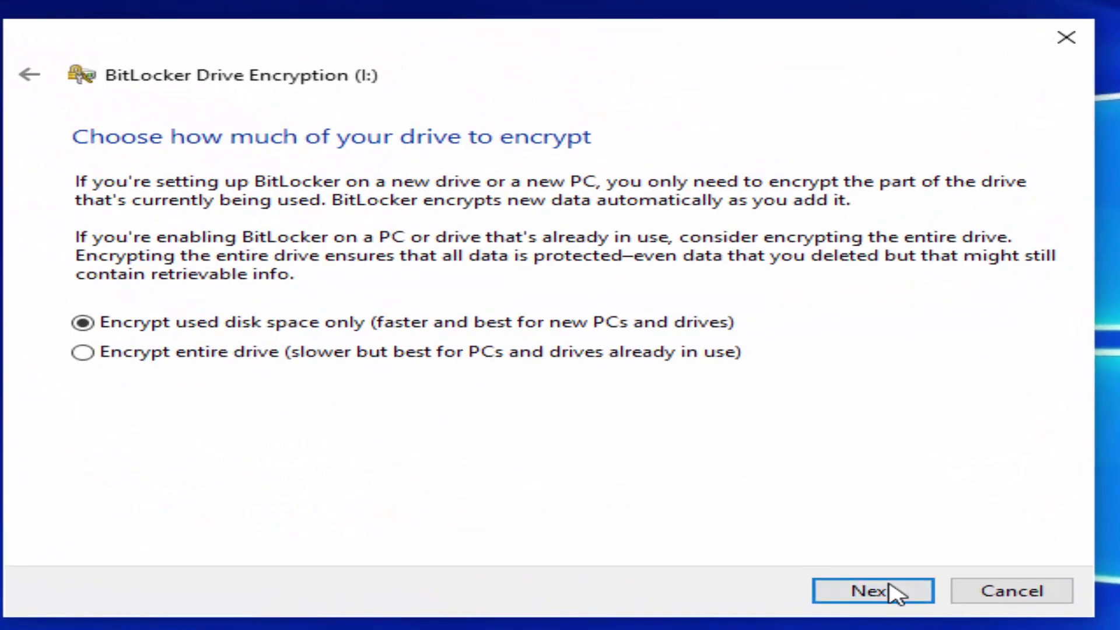
Keep the option to encrypt used disk space only and start encrypting USB Drive (I:).
{"action": "left_click", "coordinate": [894, 593]}
{"action": "left_click", "coordinate": [895, 591]}
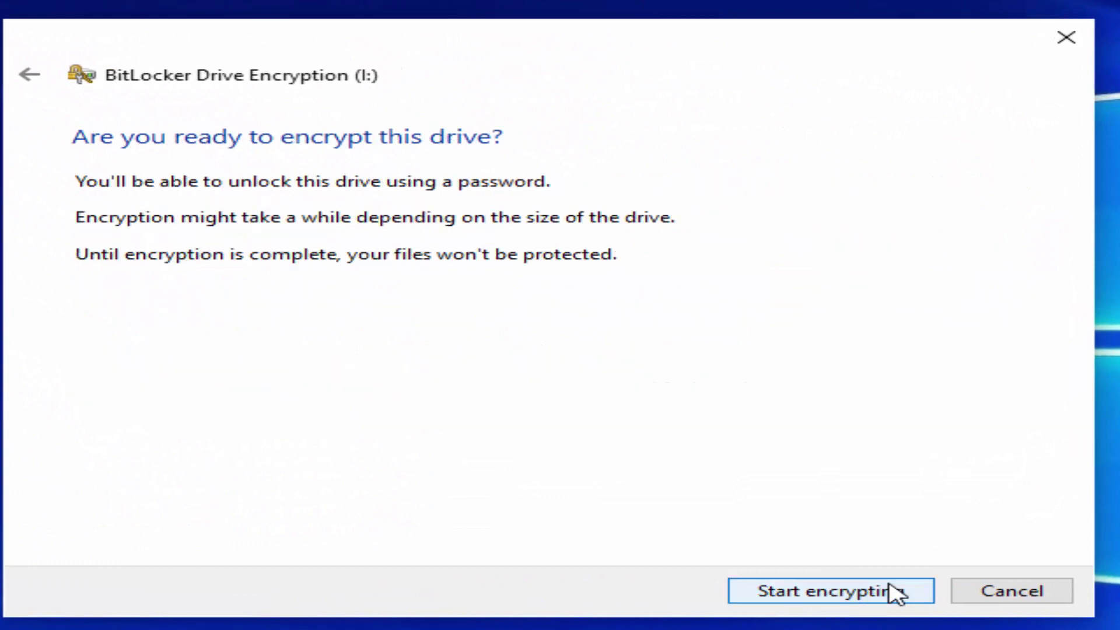
{"action": "left_click", "coordinate": [897, 593]}
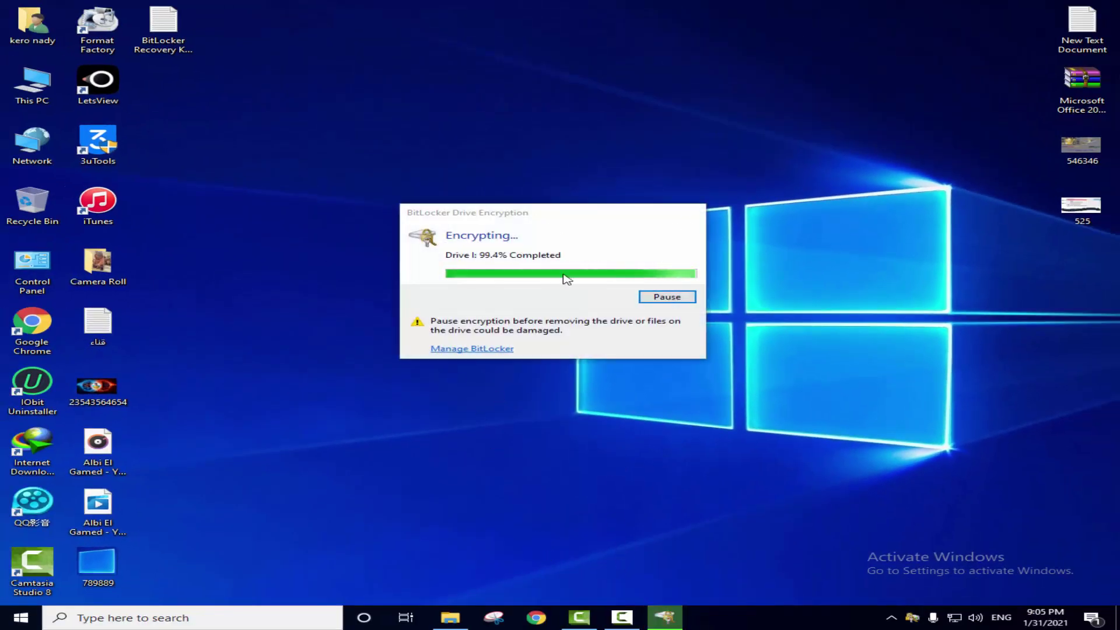
Show the encryption progress over the This PC window, move it below the USB drive, and close it once encryption finishes.
{"action": "left_click", "coordinate": [451, 618]}
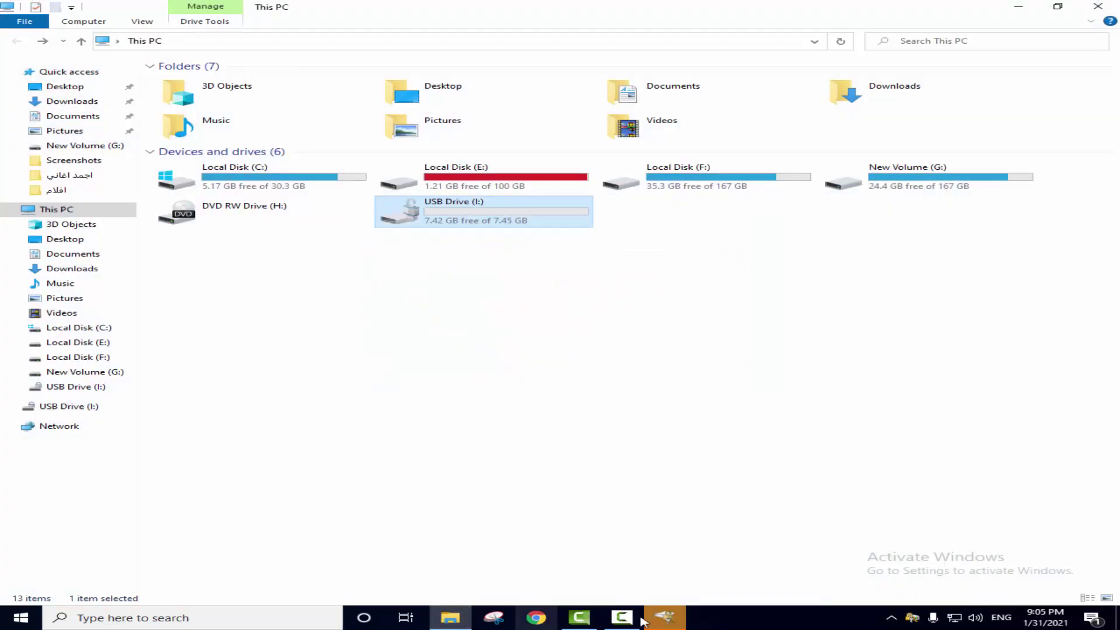
{"action": "left_click", "coordinate": [665, 617]}
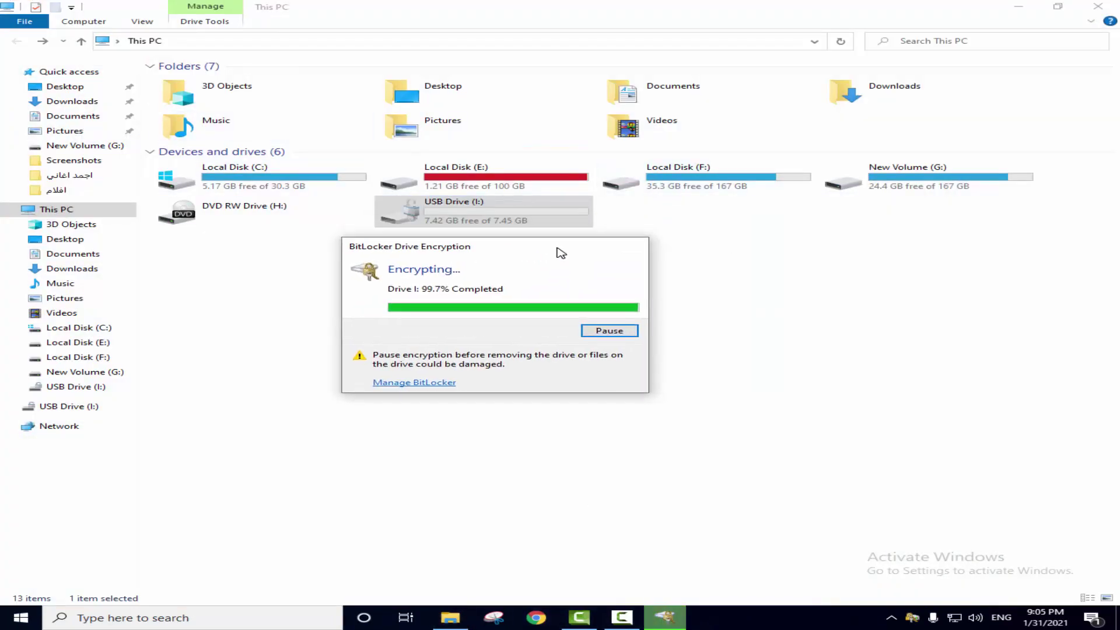
{"action": "left_click_drag", "start_coordinate": [511, 252], "coordinate": [494, 289]}
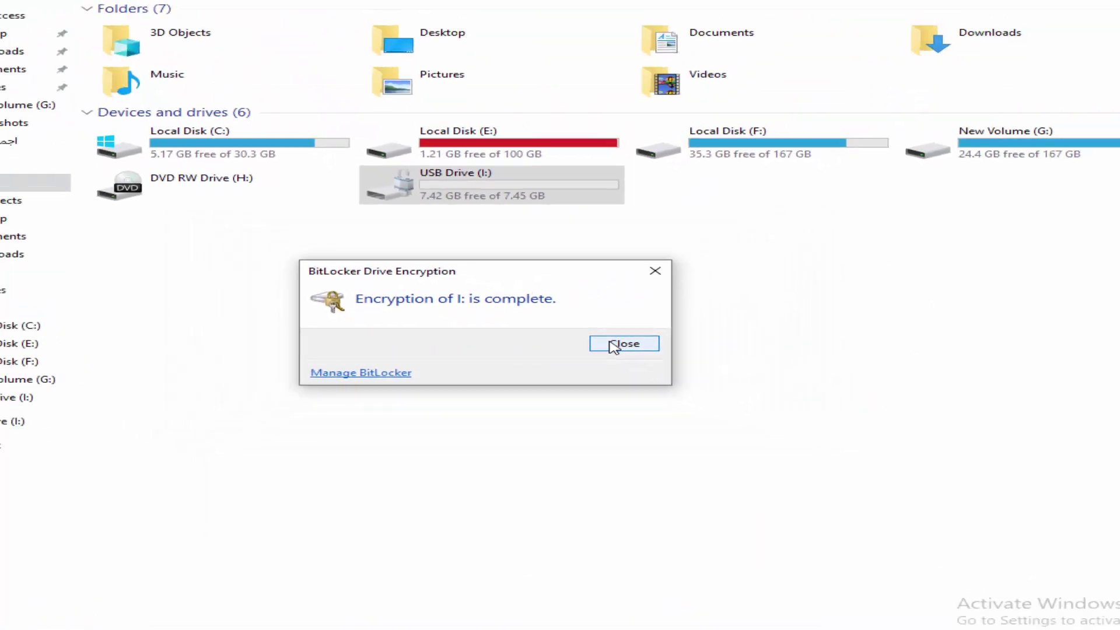
{"action": "left_click", "coordinate": [613, 345]}
Open the encrypted USB Drive (I:) to check its contents, and return to This PC.
{"action": "left_click", "coordinate": [464, 271]}
{"action": "left_click", "coordinate": [435, 202]}
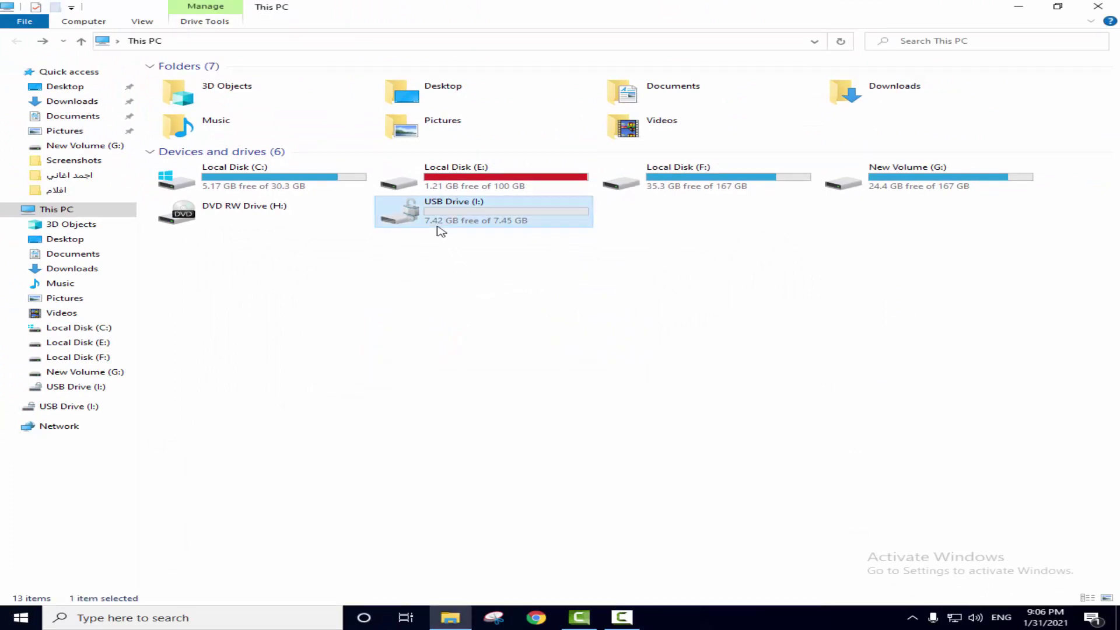
{"action": "double_click", "coordinate": [437, 228]}
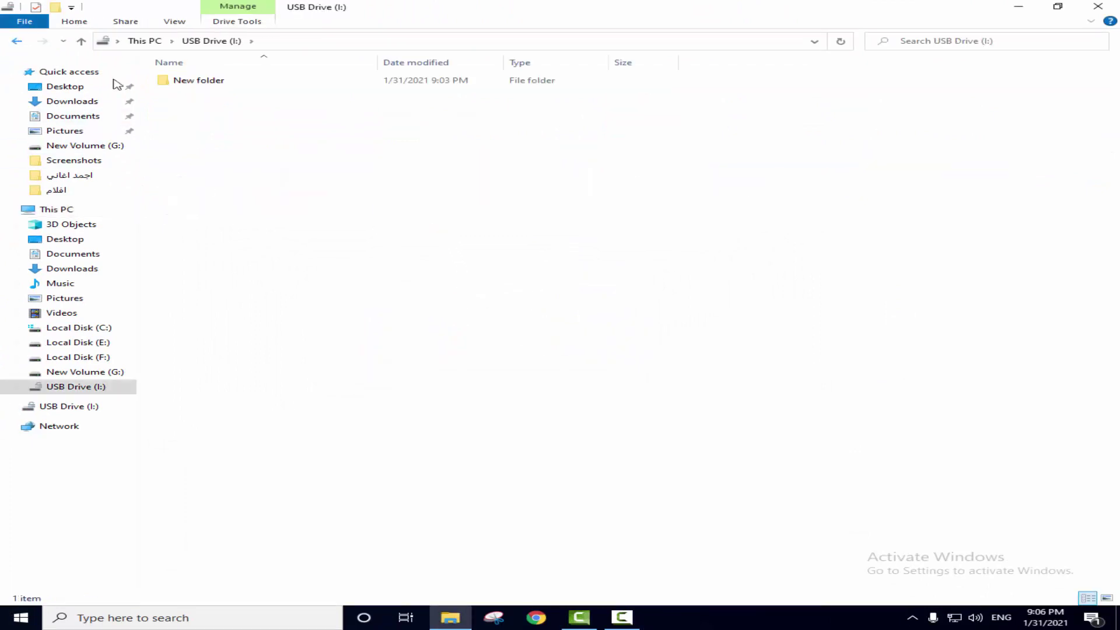
{"action": "left_click", "coordinate": [16, 41]}
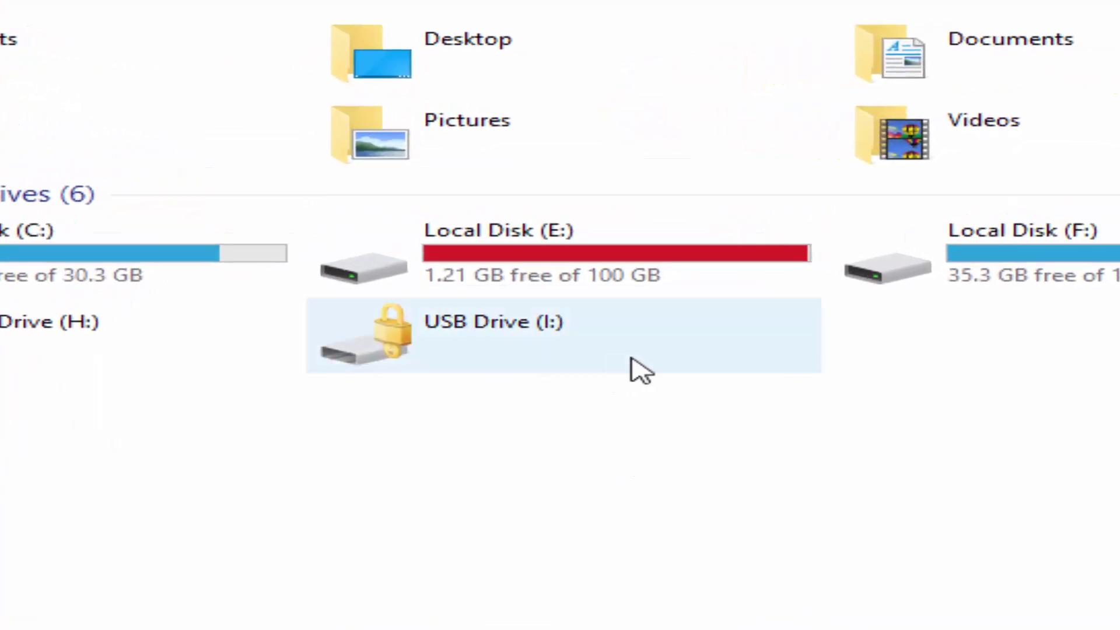
Unlock the locked USB Drive (I:) by entering the BitLocker drive password.
{"action": "left_click", "coordinate": [405, 356]}
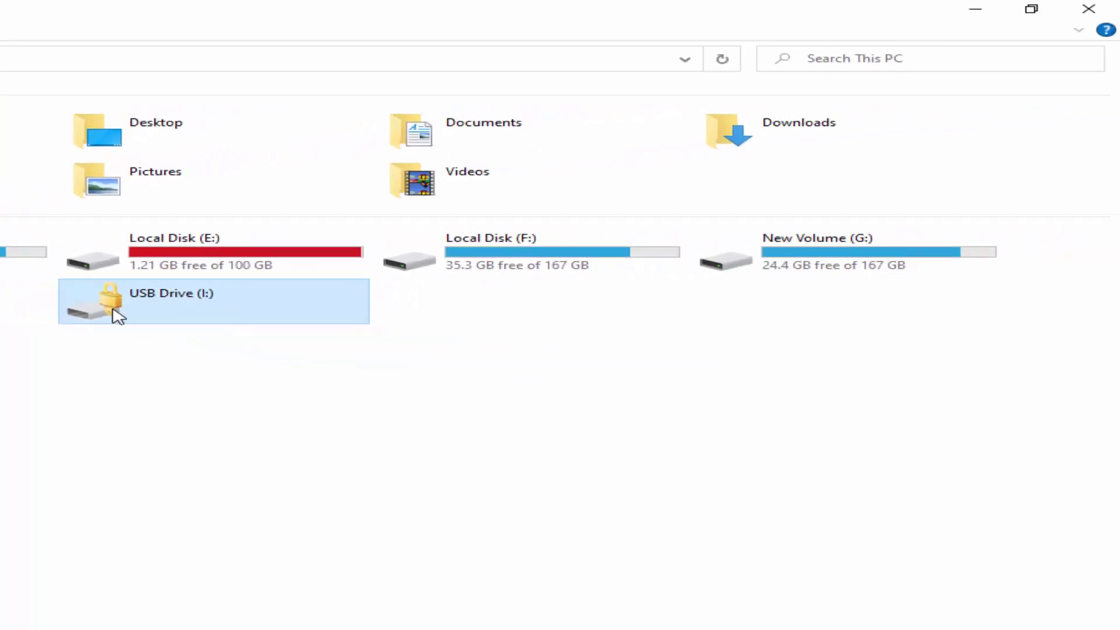
{"action": "double_click", "coordinate": [113, 310]}
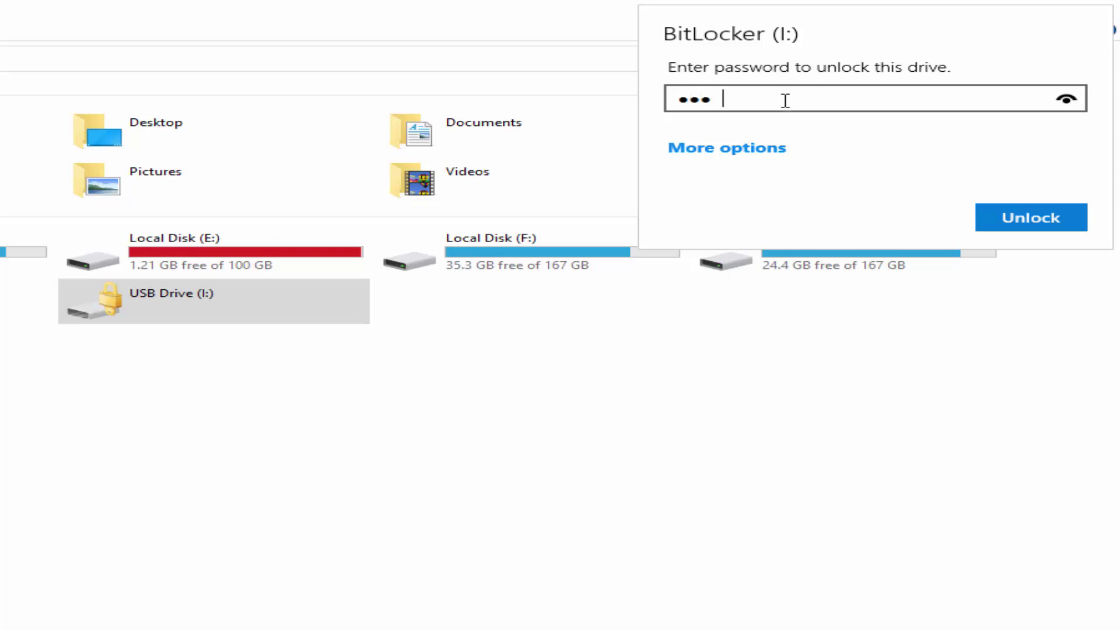
{"action": "left_click", "coordinate": [1012, 225]}
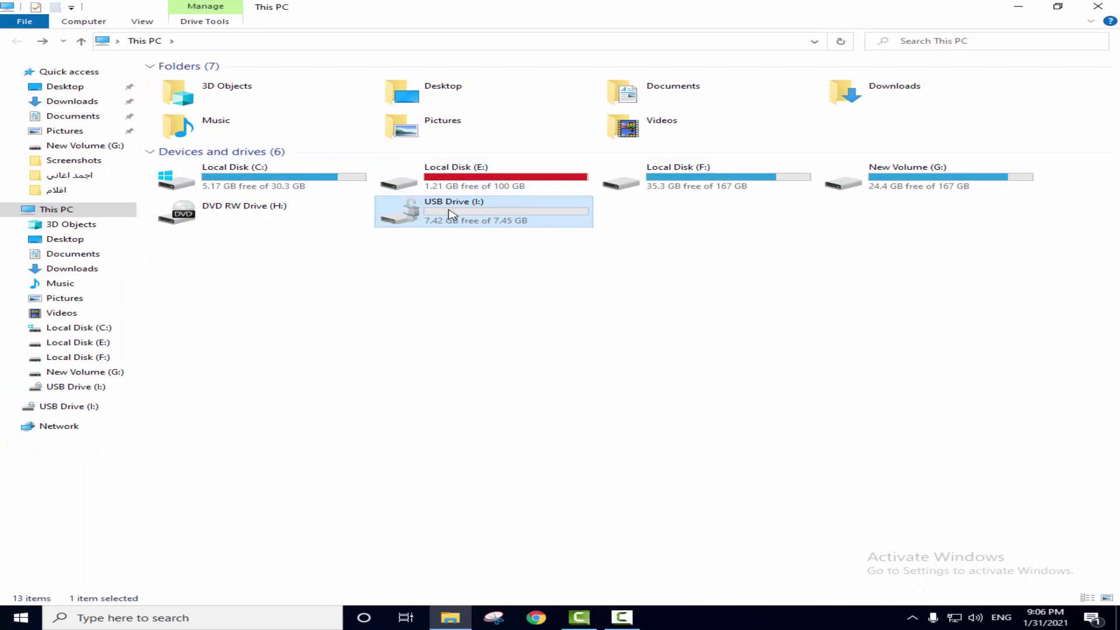
Open the unlocked USB Drive (I:) and view its New folder as an icon.
{"action": "double_click", "coordinate": [450, 215]}
{"action": "left_click", "coordinate": [187, 80]}
{"action": "scroll", "coordinate": [255, 138], "scroll_direction": "up", "scroll_amount": 3}
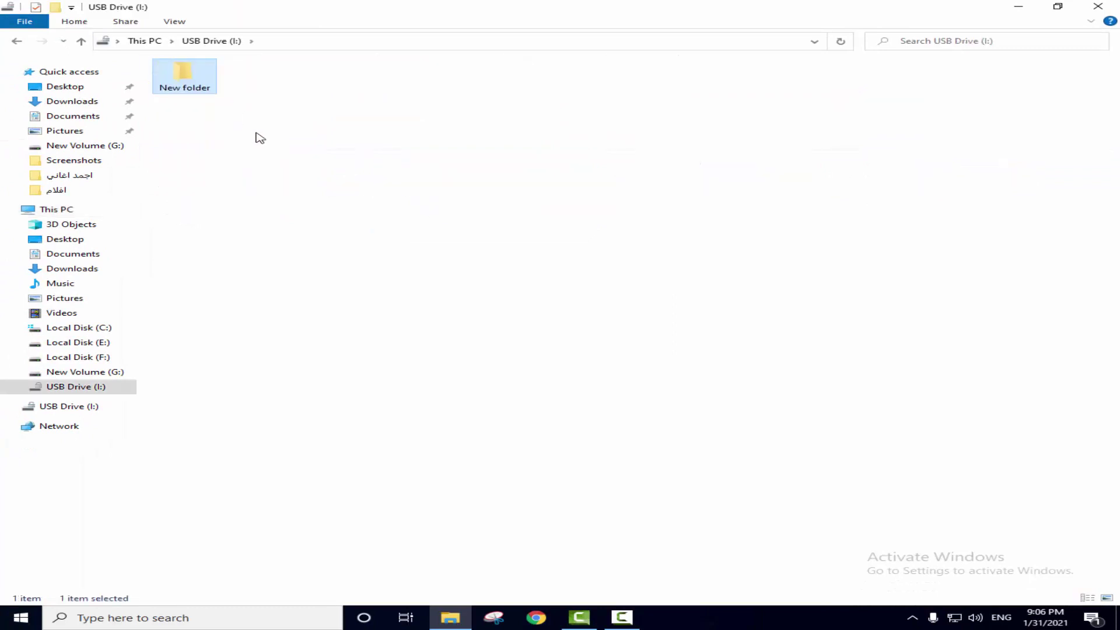
Open the New folder on USB Drive (I:) to check its contents, and return to This PC.
{"action": "double_click", "coordinate": [157, 104]}
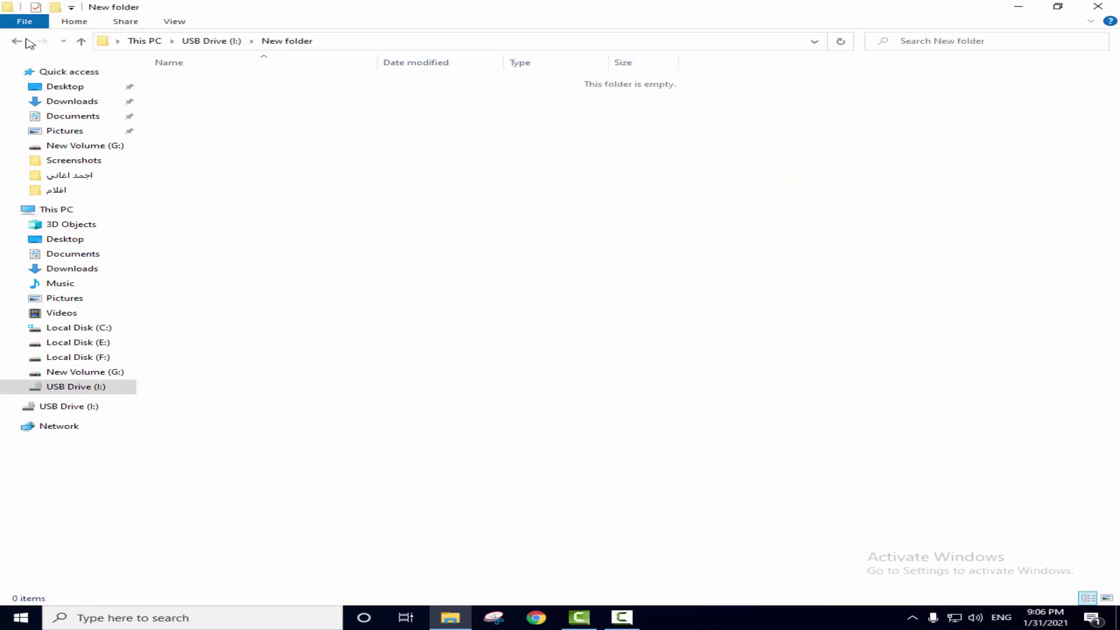
{"action": "left_click", "coordinate": [27, 42]}
{"action": "left_click", "coordinate": [26, 42]}
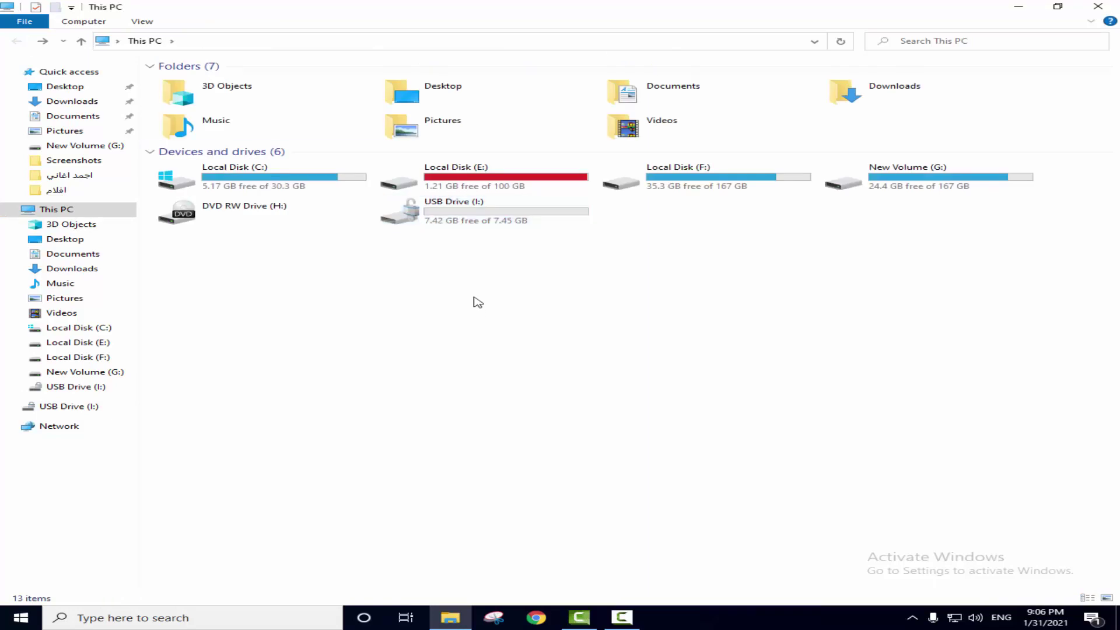
Compare the BitLocker commands offered for USB Drive (I:) with those offered for Local Disk (F:), without running any.
{"action": "left_click", "coordinate": [484, 221]}
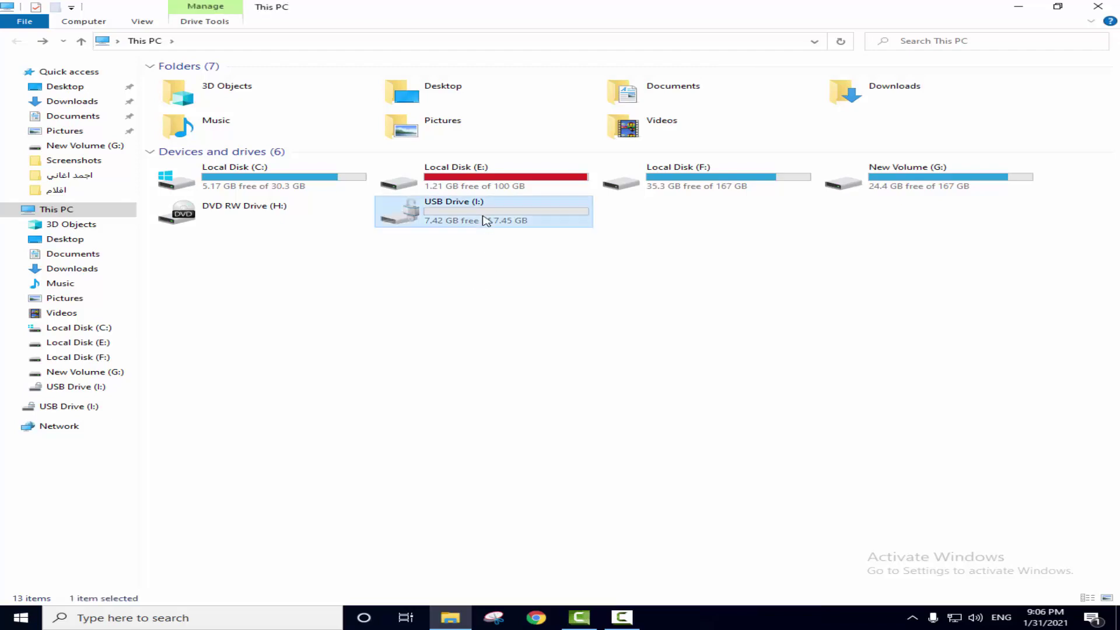
{"action": "right_click", "coordinate": [485, 218]}
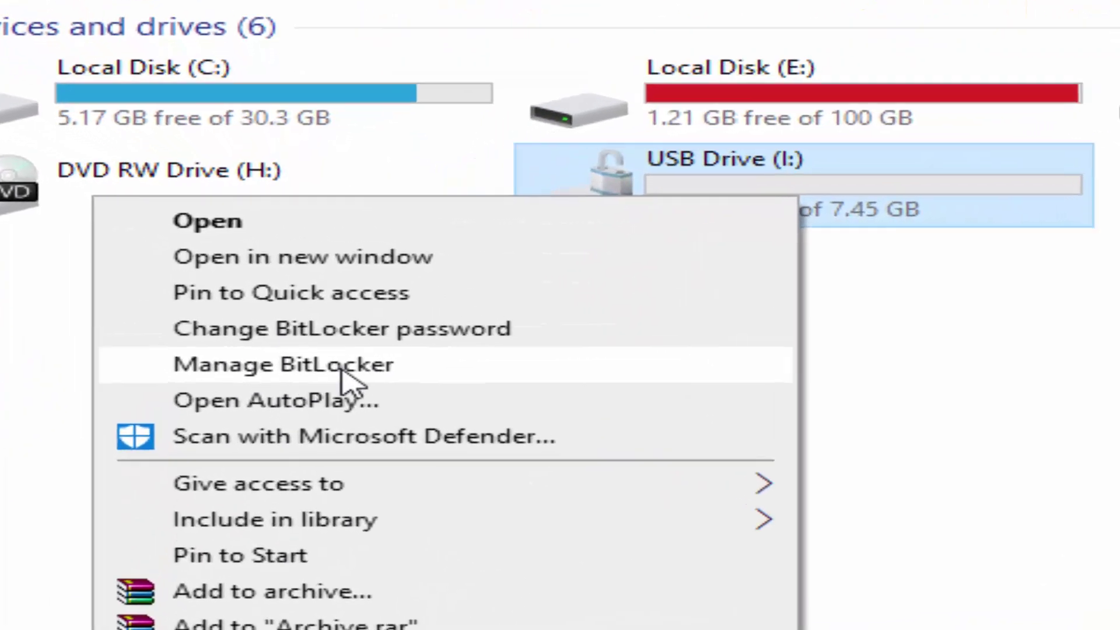
{"action": "key", "text": "Escape"}
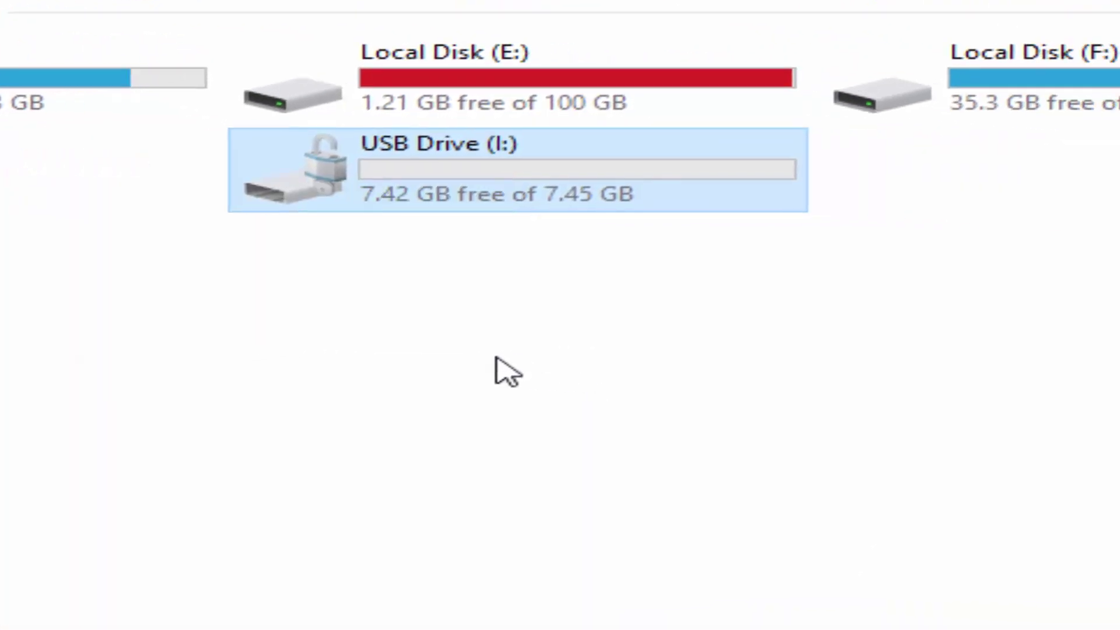
{"action": "right_click", "coordinate": [833, 87]}
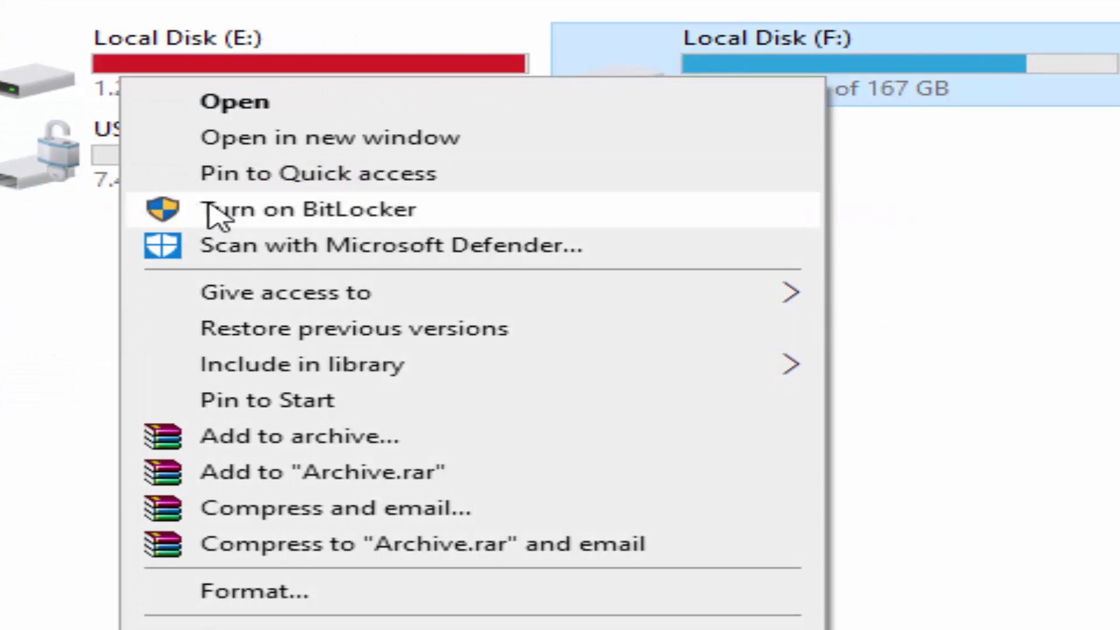
{"action": "left_click", "coordinate": [528, 321]}
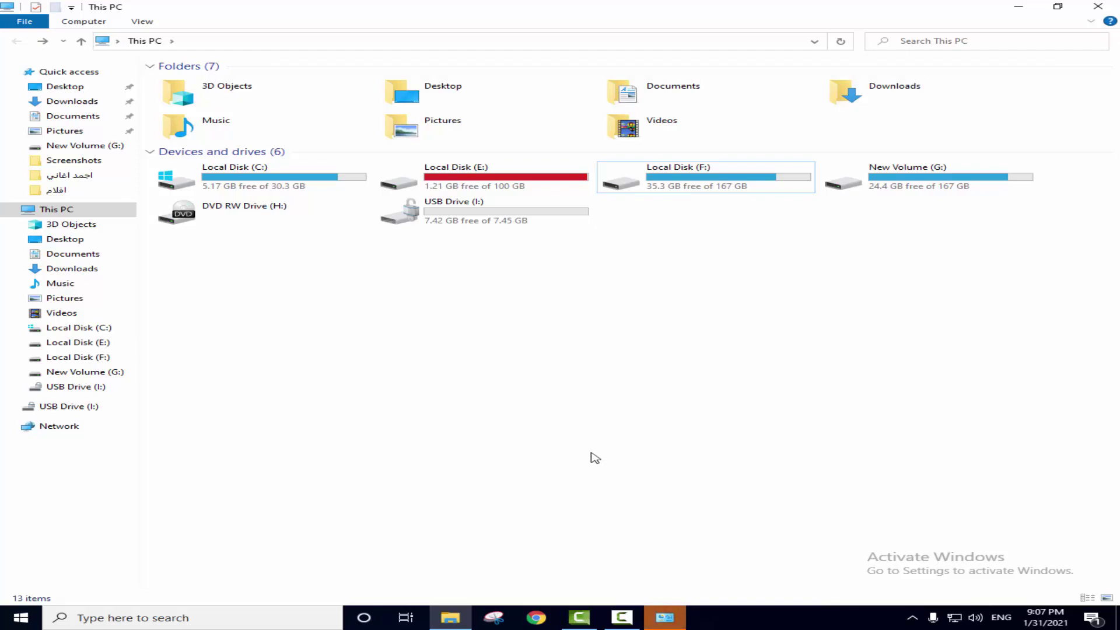
Open BitLocker management for USB Drive (I:) in a maximized window and turn off BitLocker on that drive, confirming its decryption.
{"action": "right_click", "coordinate": [429, 227]}
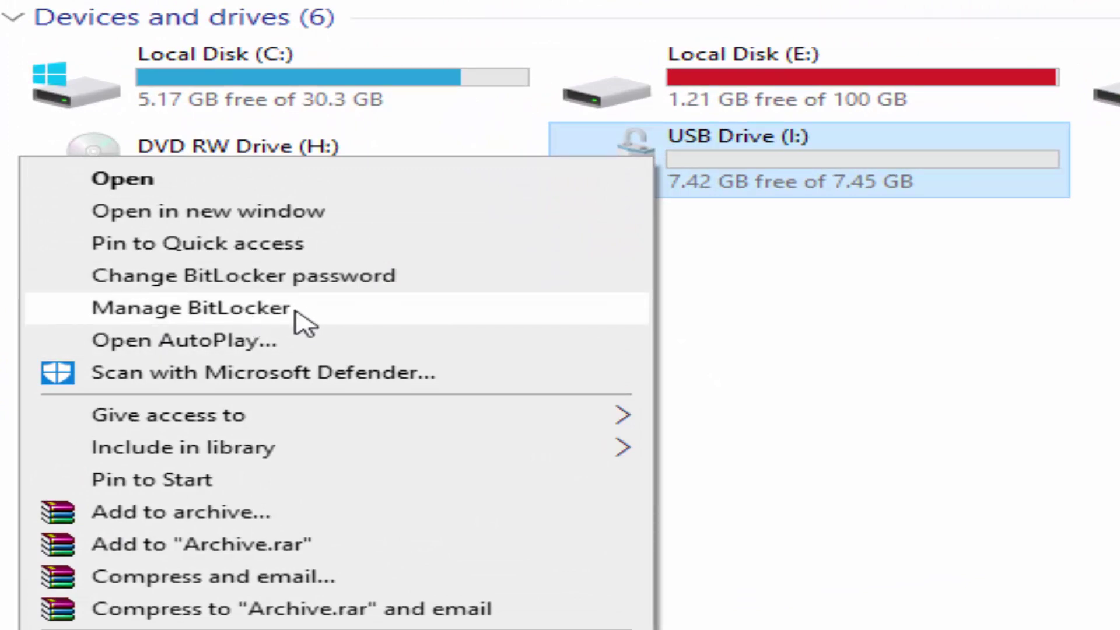
{"action": "left_click", "coordinate": [303, 322]}
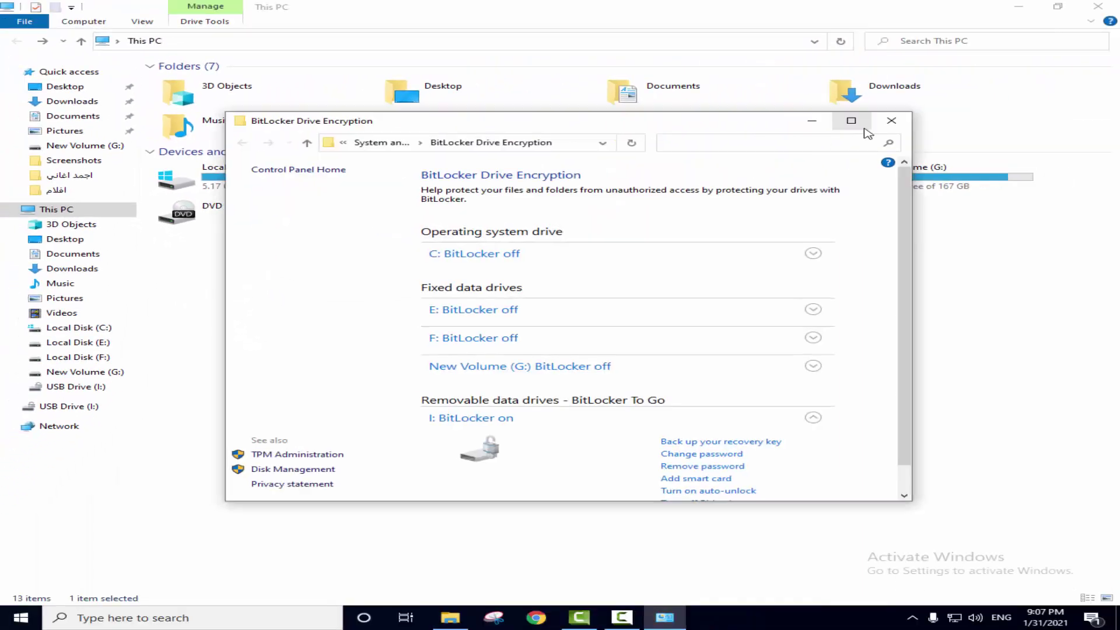
{"action": "left_click", "coordinate": [862, 125]}
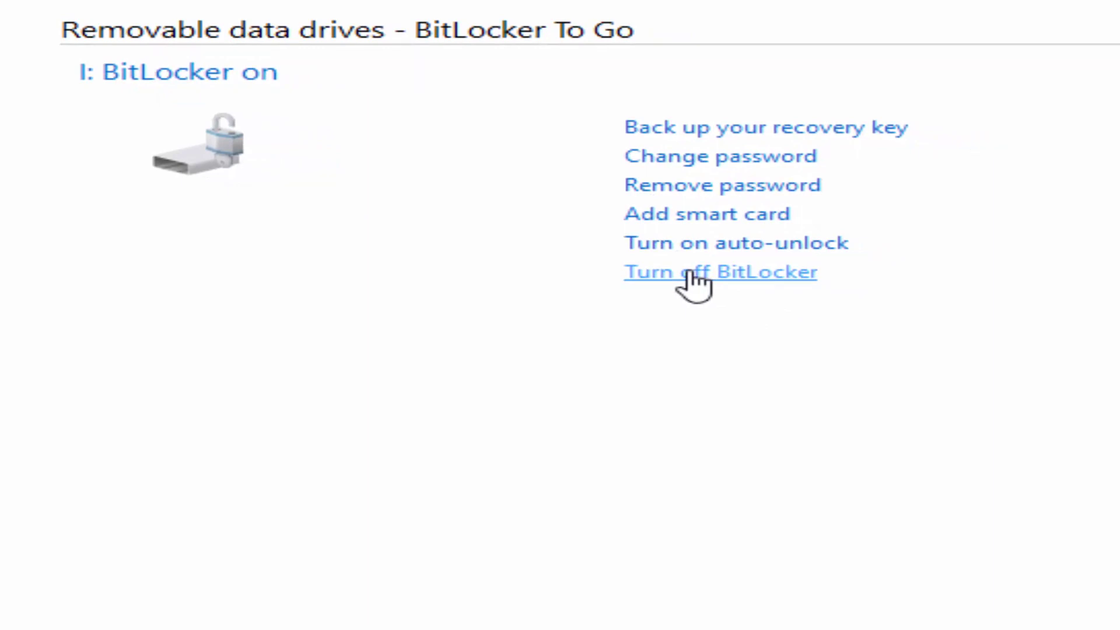
{"action": "left_click", "coordinate": [690, 273]}
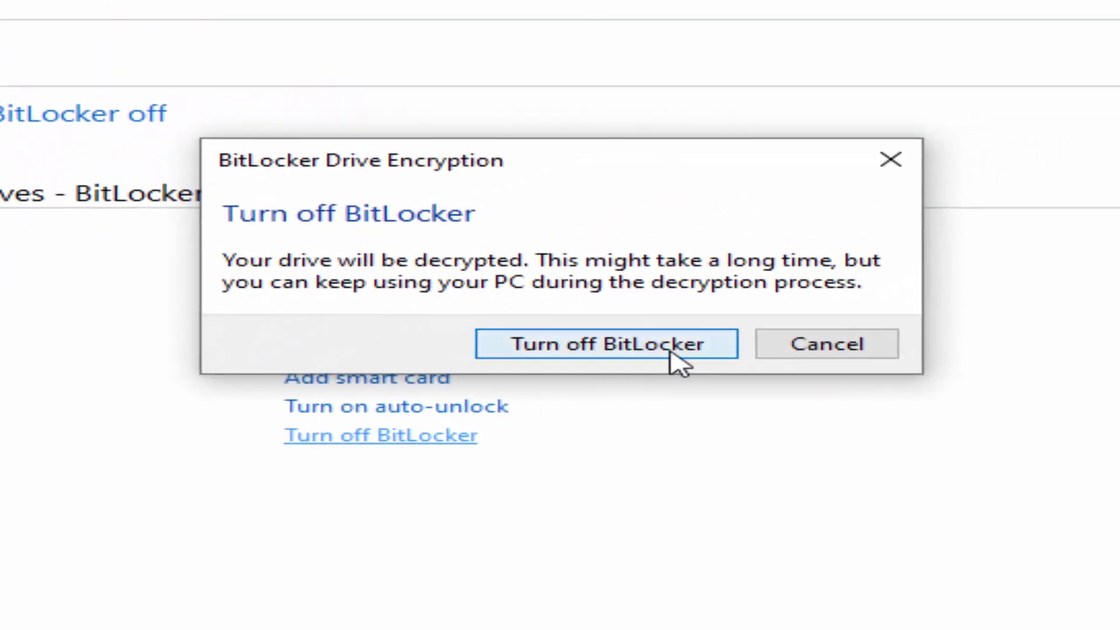
{"action": "left_click", "coordinate": [1019, 195]}
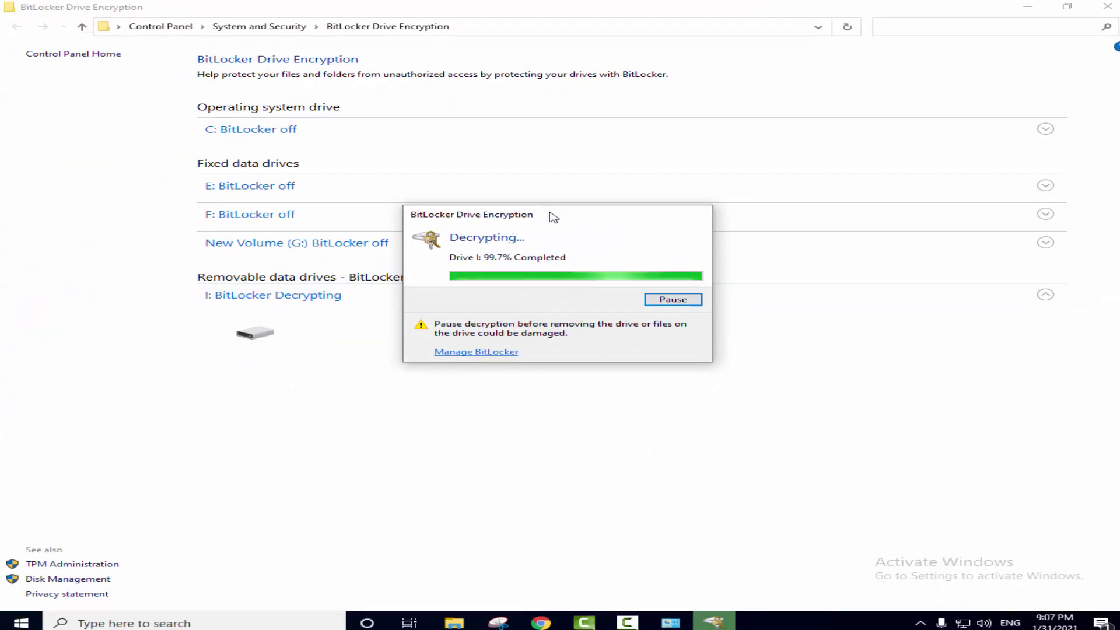
Show the decryption progress dialog over the This PC window, and close it once decryption of I: is complete.
{"action": "left_click_drag", "start_coordinate": [555, 216], "coordinate": [497, 188]}
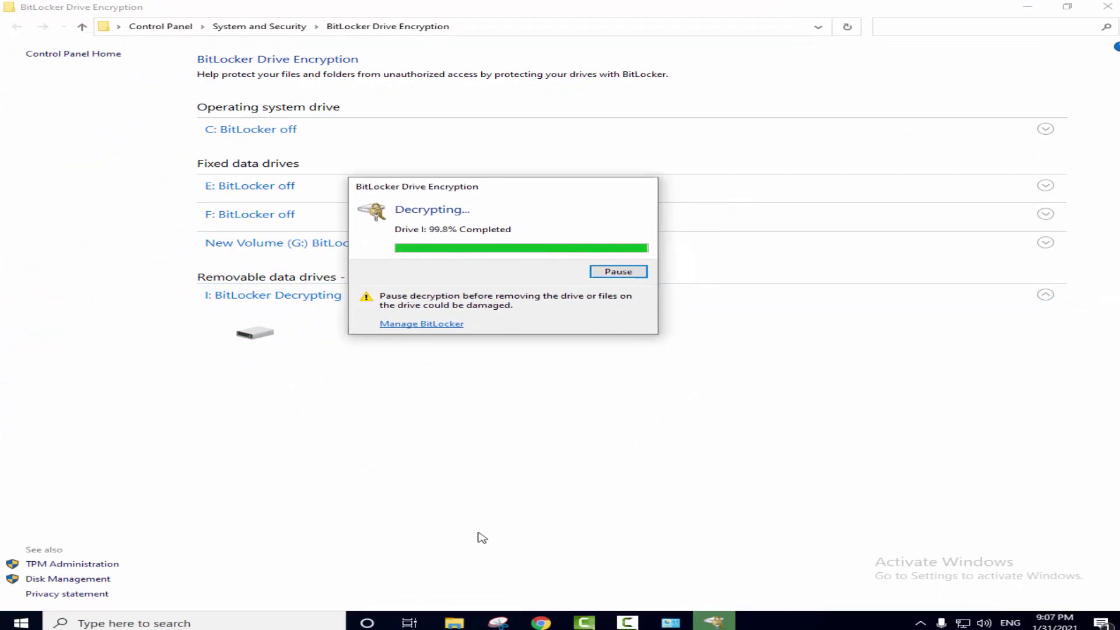
{"action": "left_click", "coordinate": [454, 623]}
{"action": "left_click_drag", "start_coordinate": [414, 327], "coordinate": [469, 360]}
{"action": "left_click", "coordinate": [711, 622]}
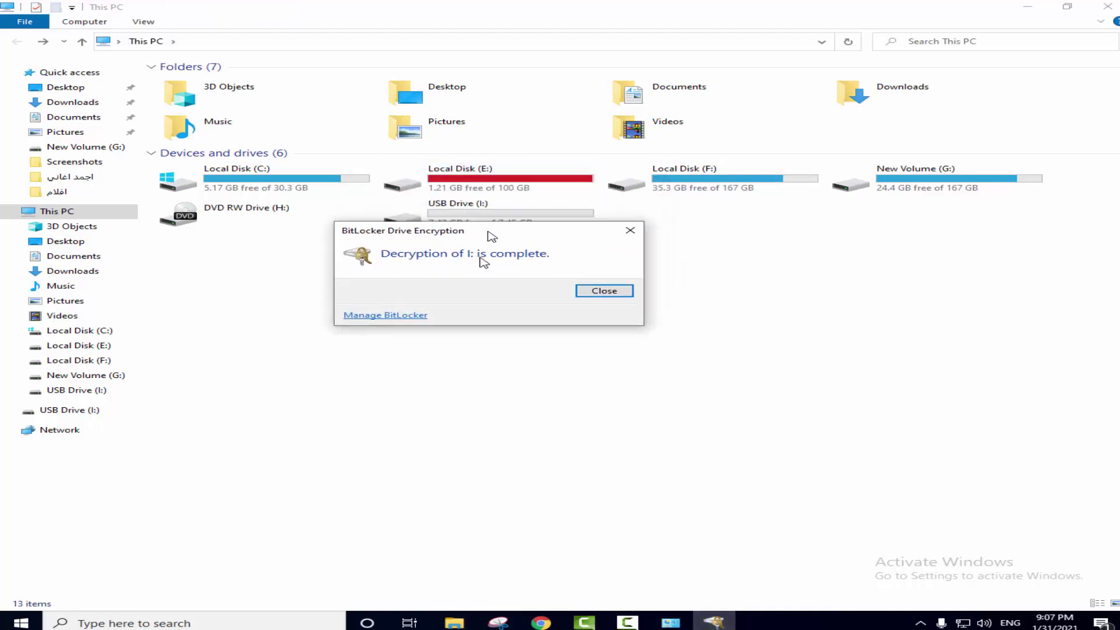
{"action": "left_click", "coordinate": [596, 318]}
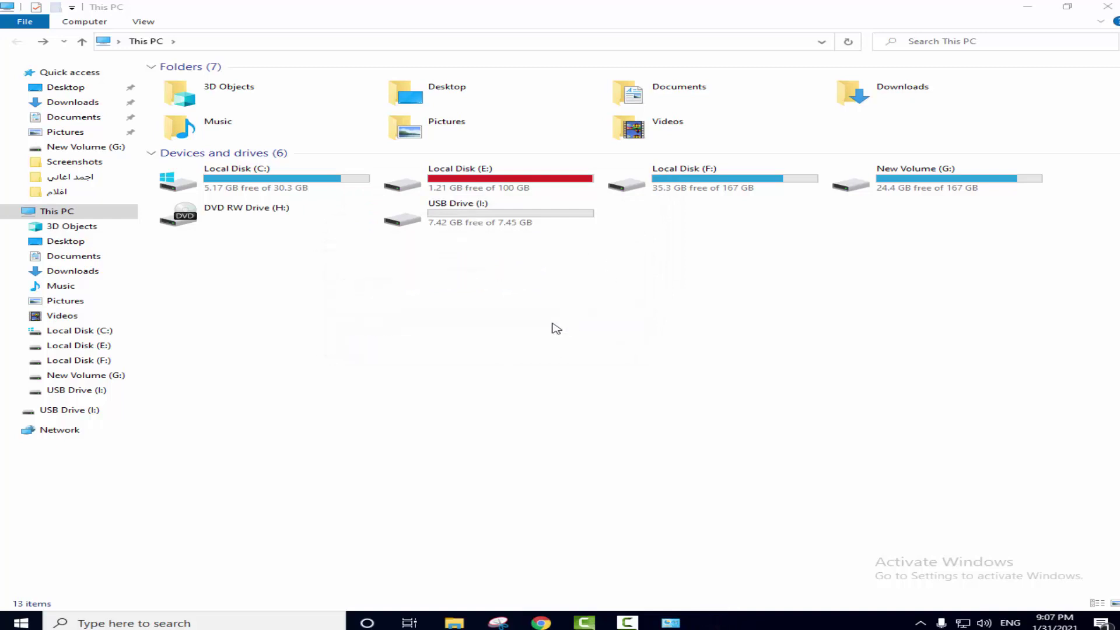
Open the decrypted USB Drive (I:) to check its contents, and view the drive's available commands back in This PC.
{"action": "double_click", "coordinate": [493, 224]}
{"action": "key", "text": "Down"}
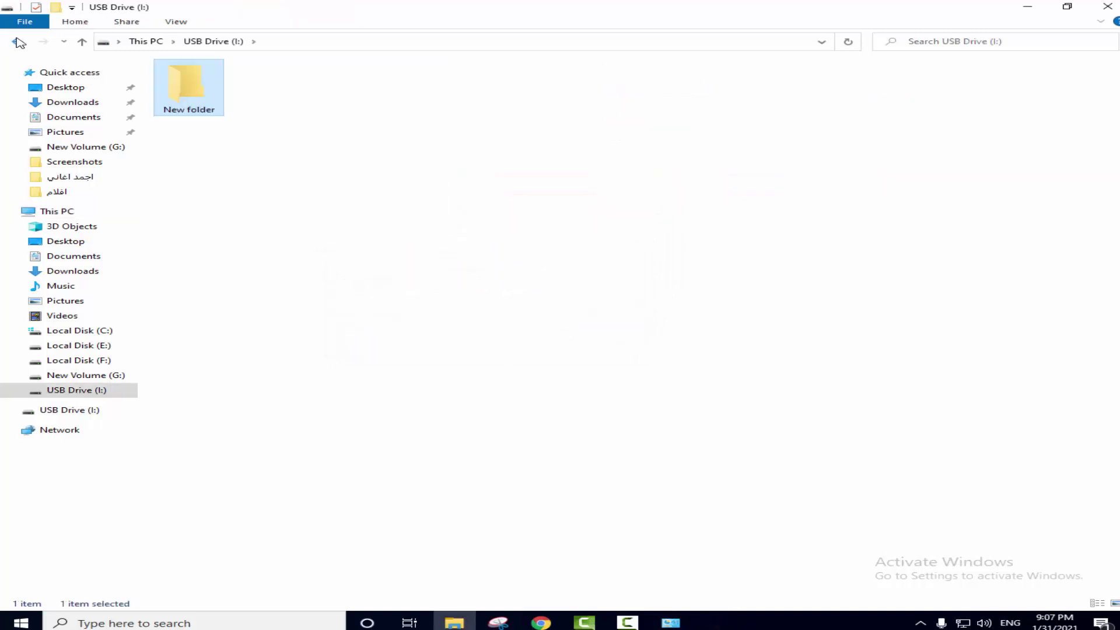
{"action": "left_click", "coordinate": [18, 43]}
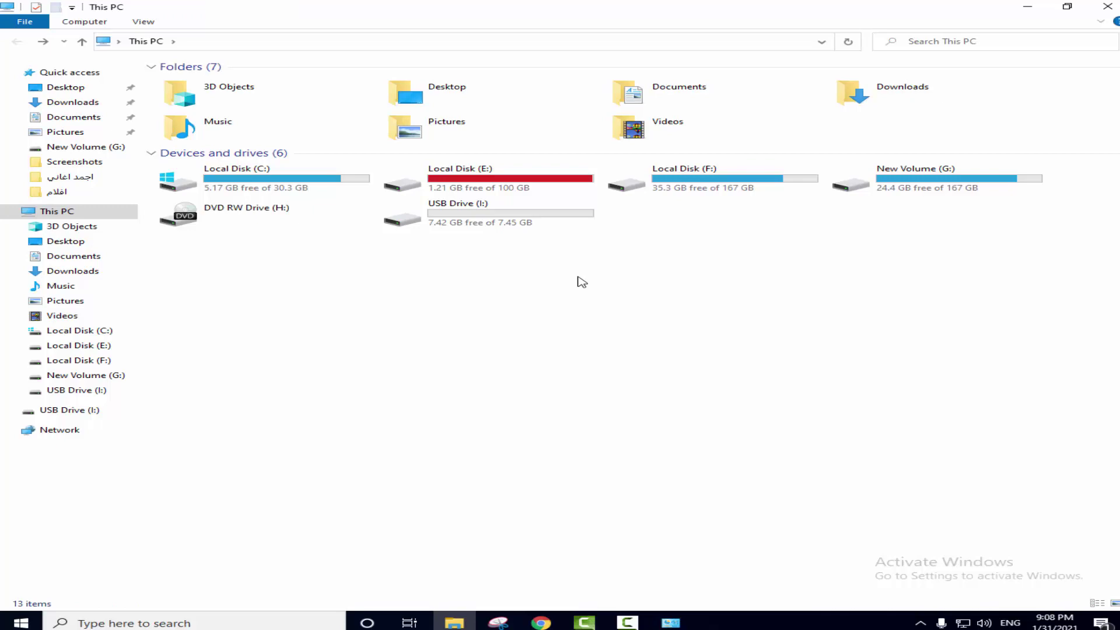
{"action": "right_click", "coordinate": [461, 220]}
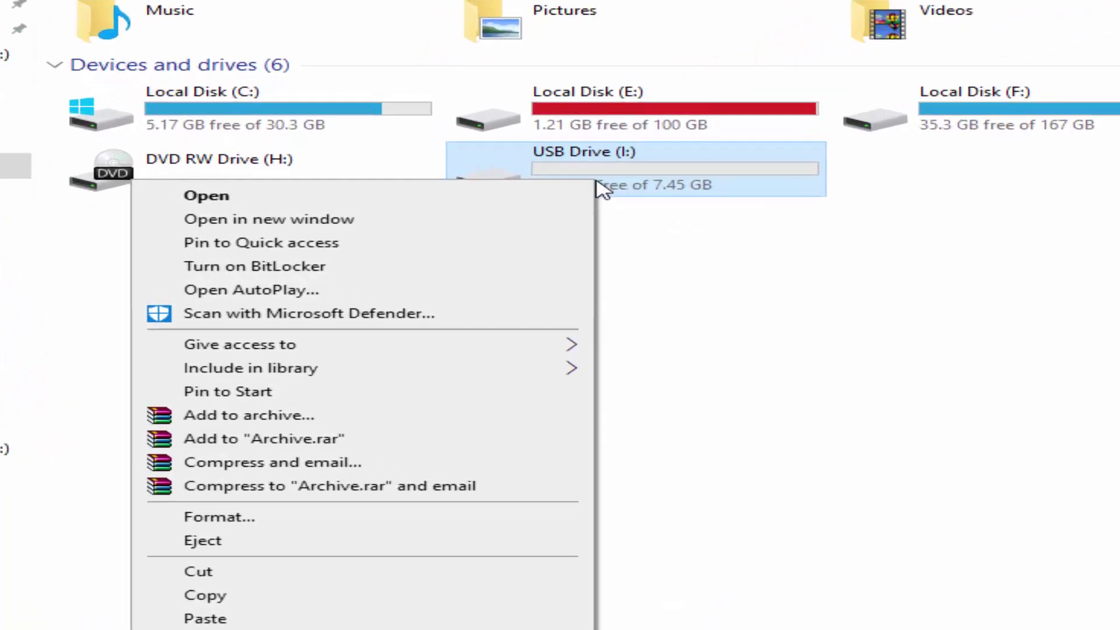